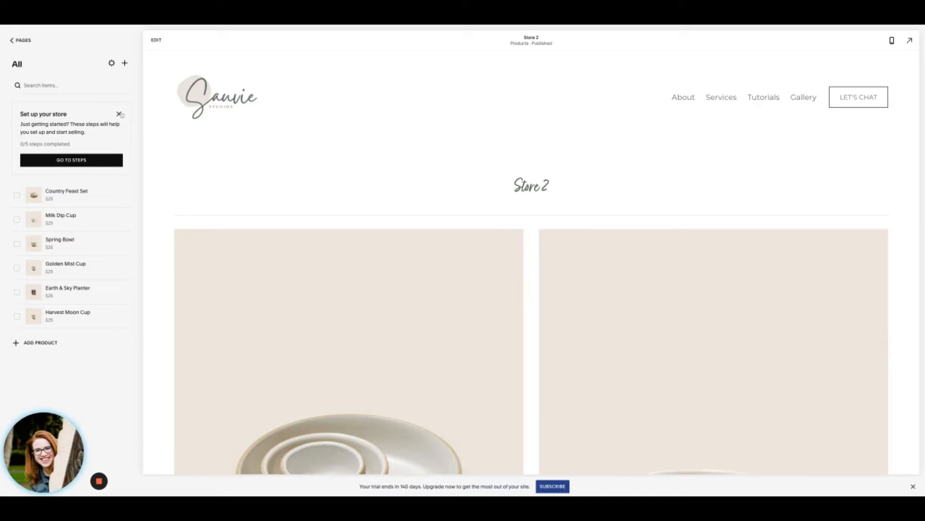
Step: View the options for adding a store to the unlinked pages, including creating a new store, without adding one
scroll(206, 118, down, 1)
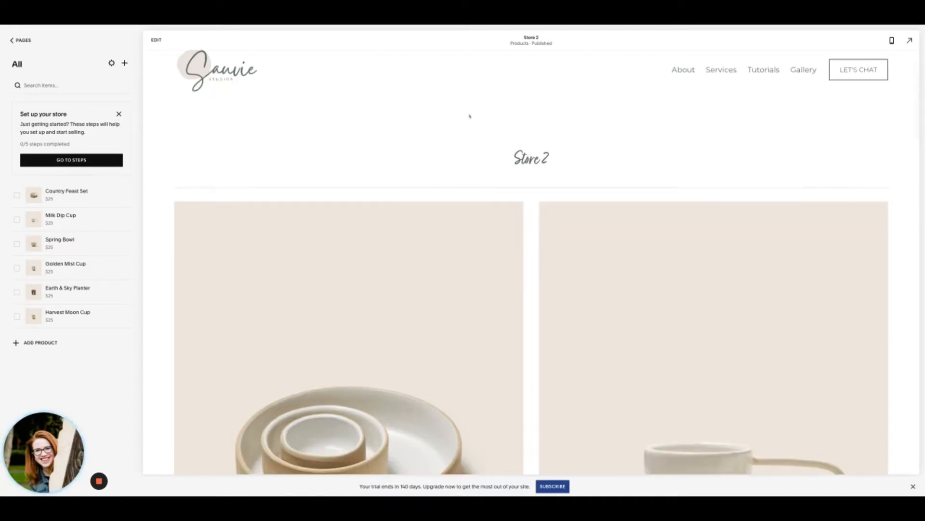
scroll(395, 157, down, 1)
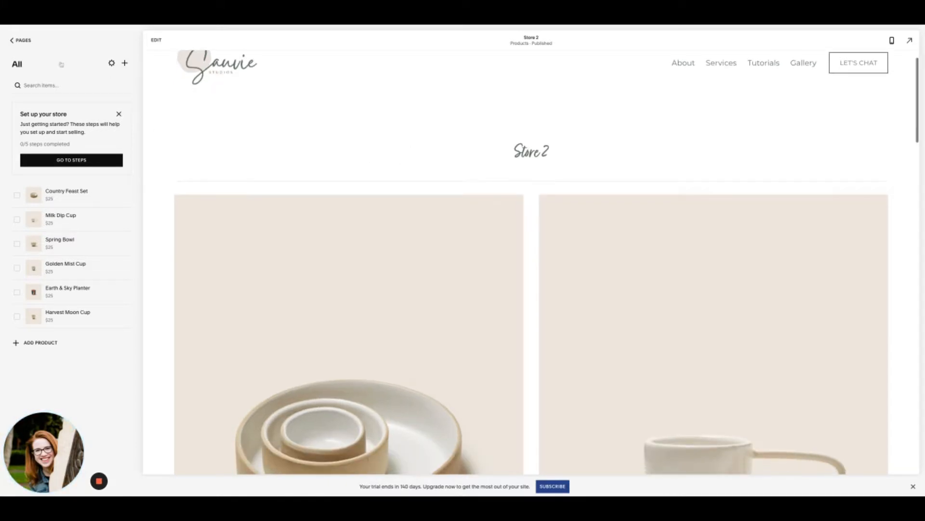
click(21, 40)
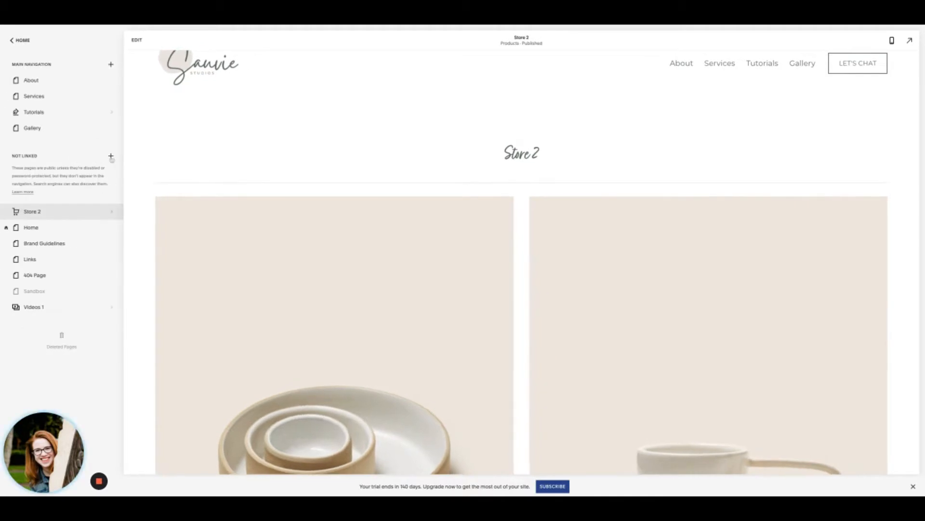
click(111, 157)
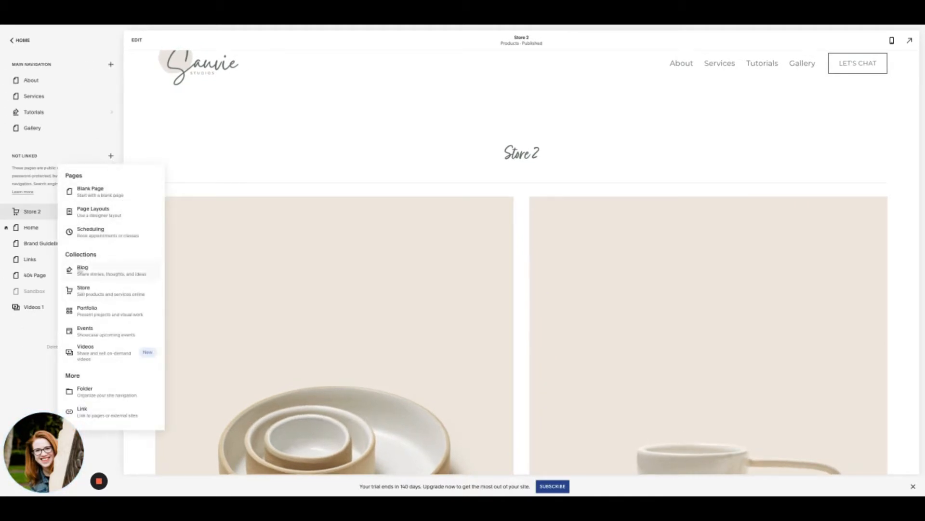
click(88, 296)
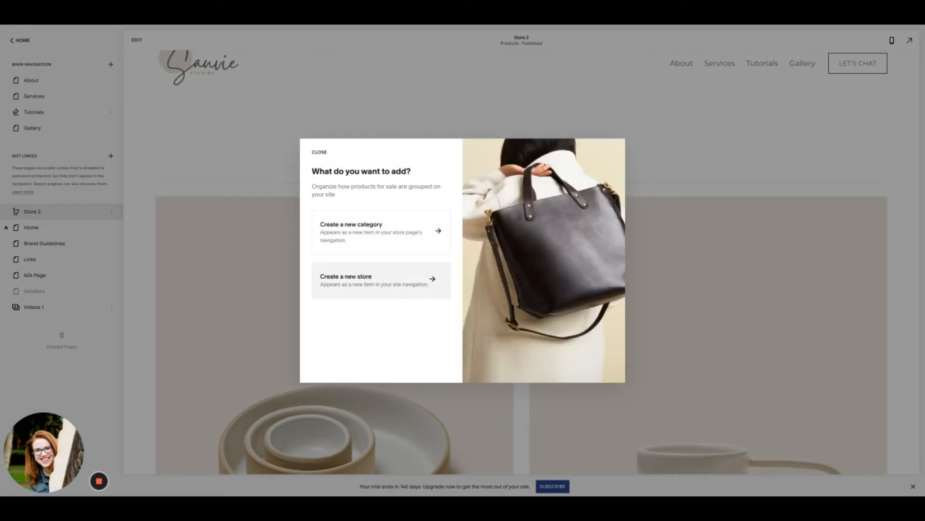
click(380, 277)
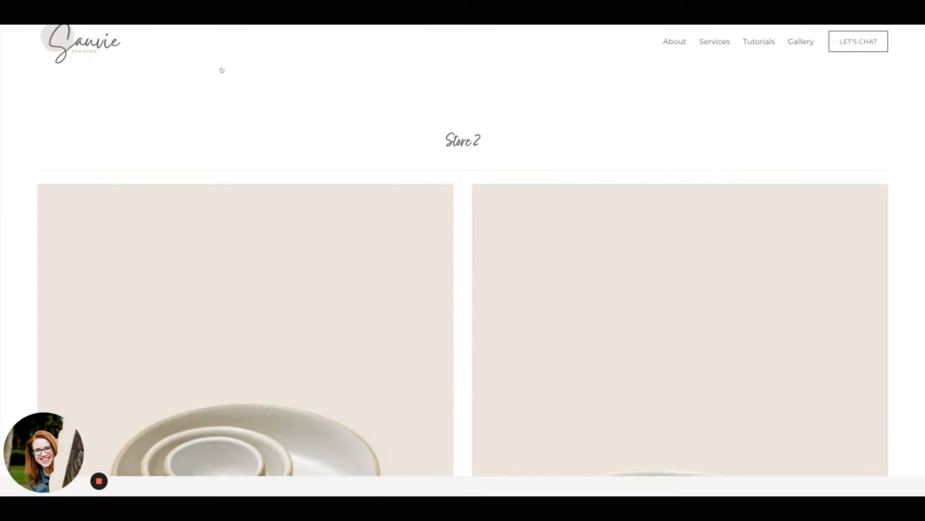
click(220, 69)
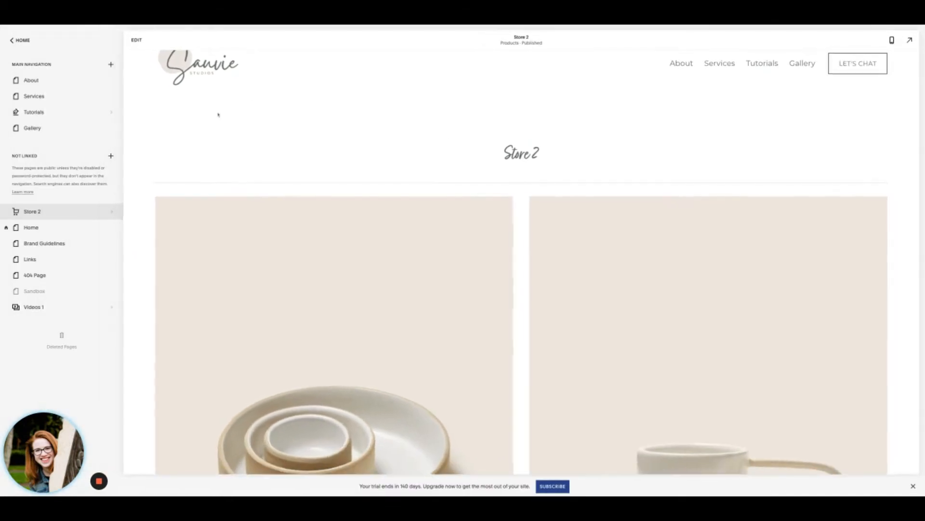
Step: Open the setup steps for Store 2, dismiss the selling questionnaire, and view the product types offered when adding products
click(71, 213)
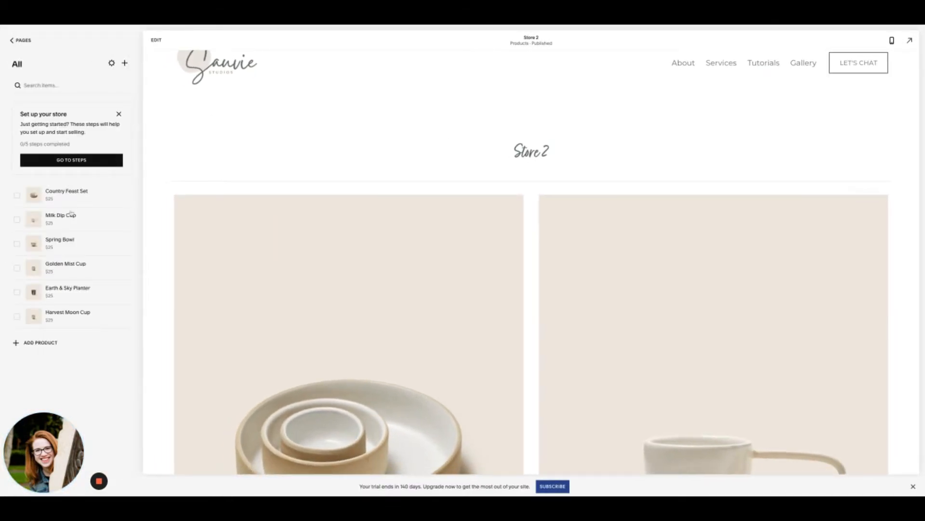
click(93, 161)
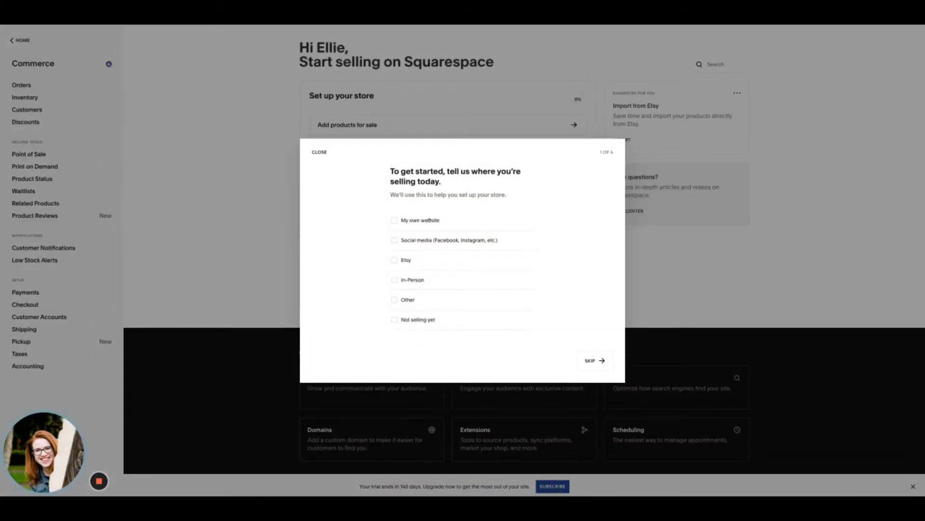
click(319, 153)
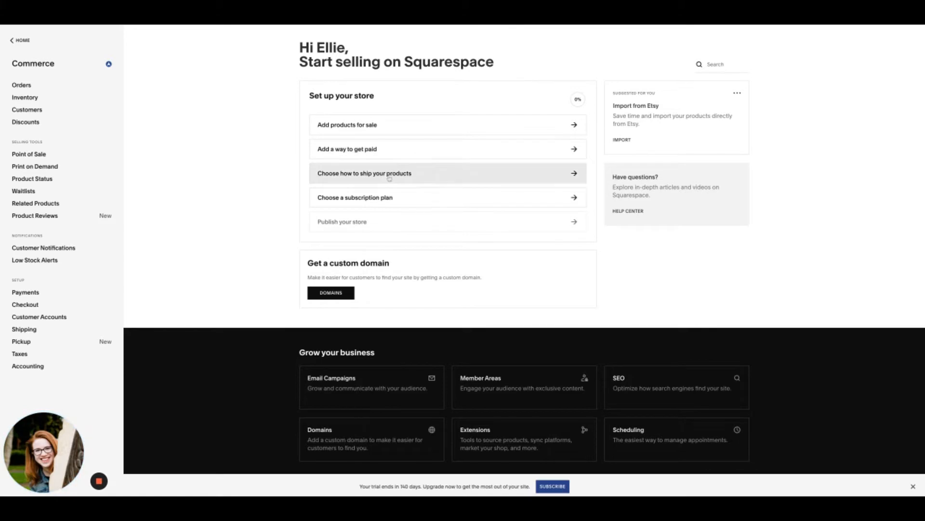
click(382, 126)
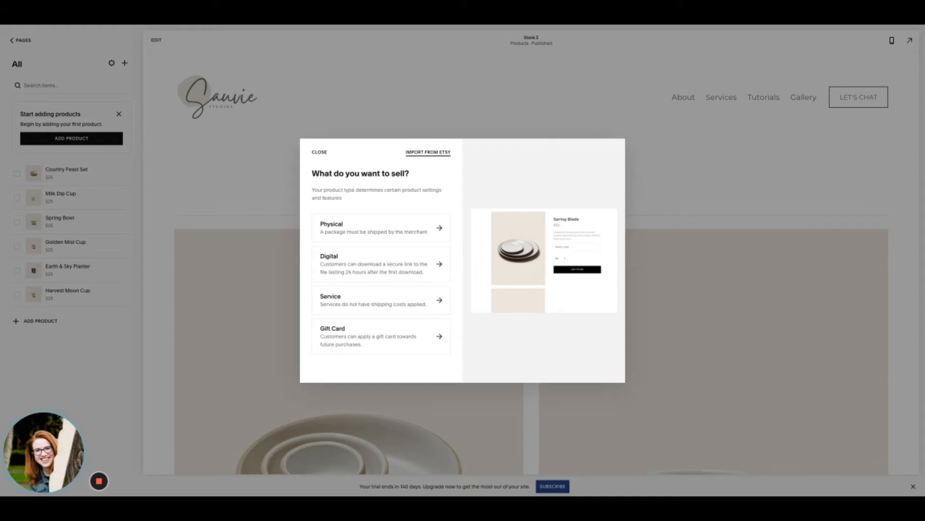
click(320, 153)
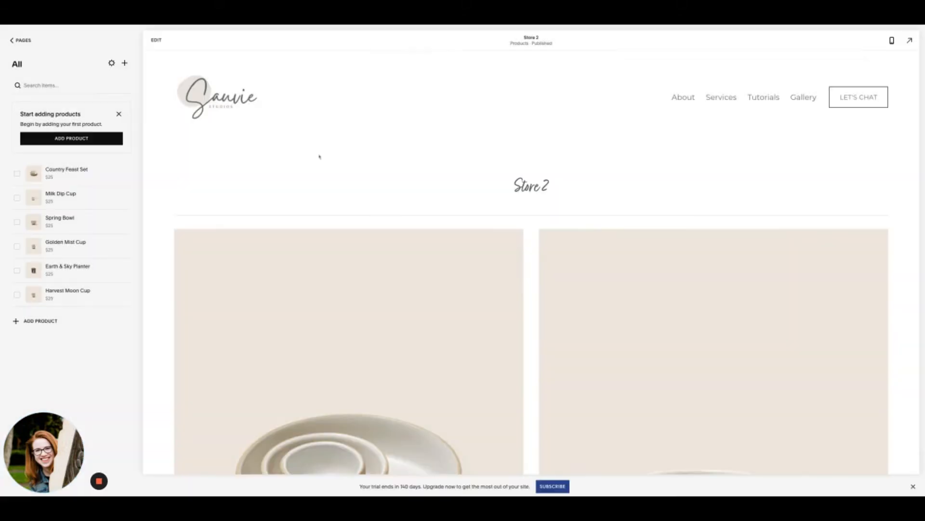
Step: Review the available payment processors and the store currency setting in the Commerce payment setup
click(22, 40)
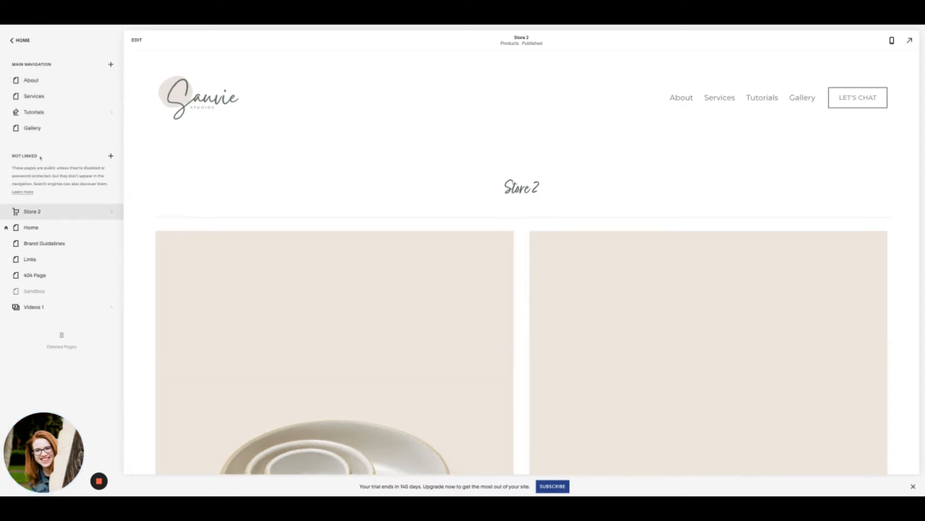
click(20, 42)
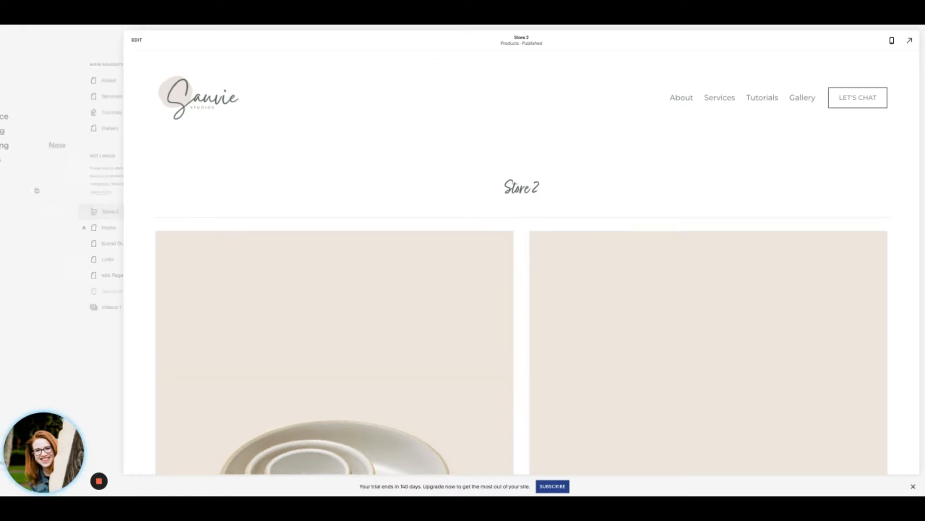
click(27, 189)
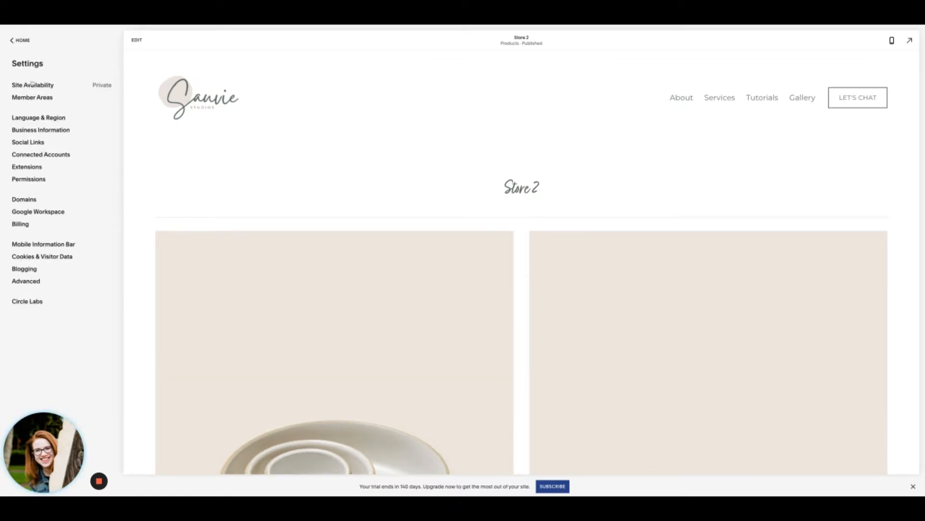
click(17, 41)
click(33, 117)
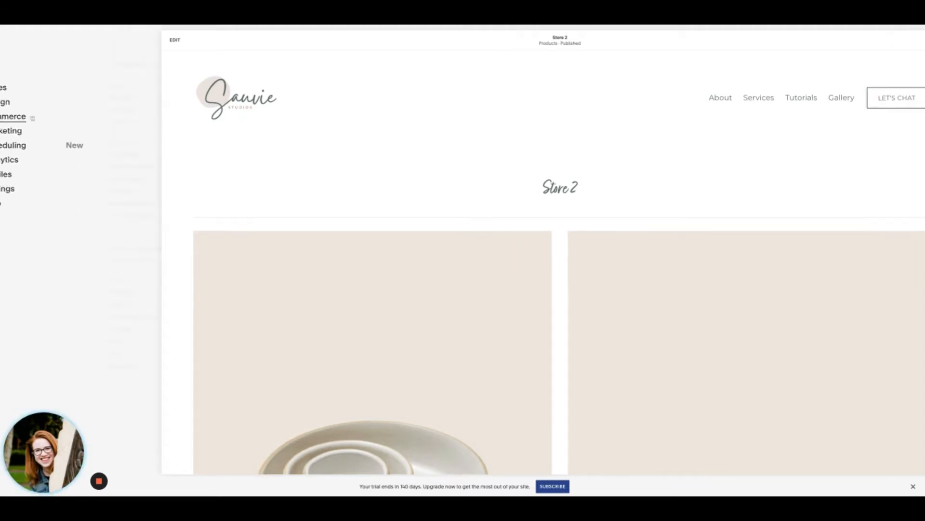
click(32, 296)
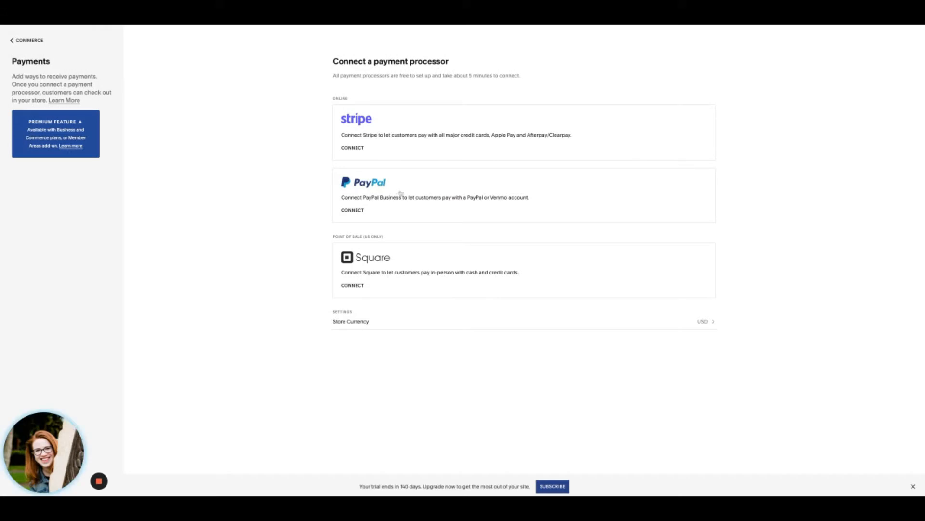
click(707, 324)
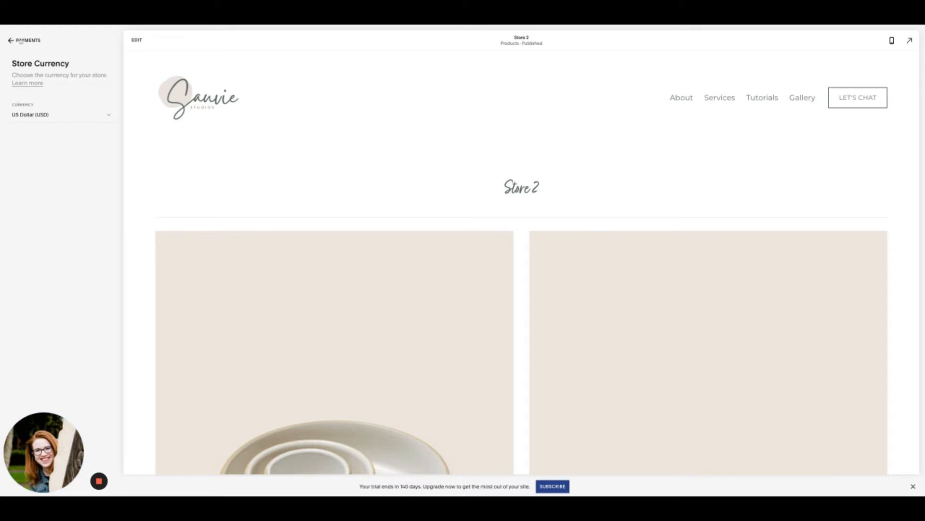
click(24, 41)
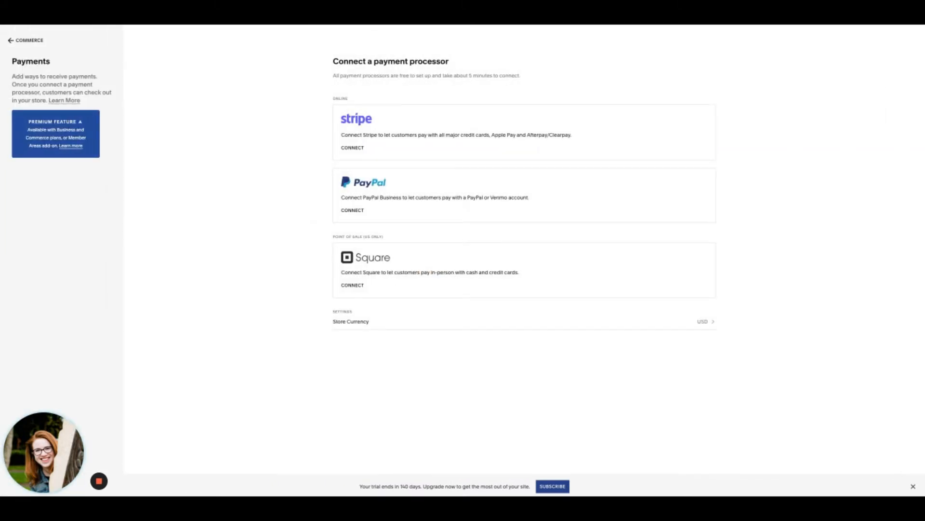
click(25, 40)
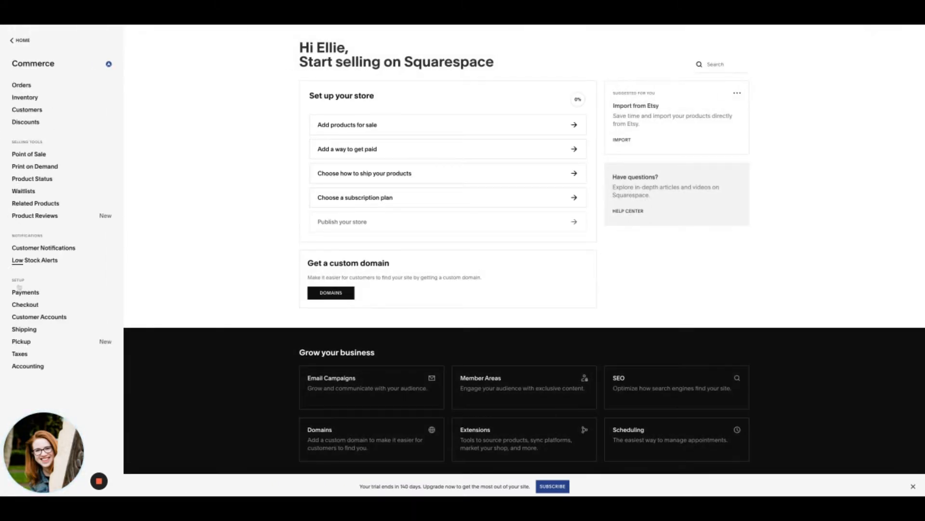
Step: Review the shipping and pickup options in the Commerce setup and return to the site's main menu
click(28, 332)
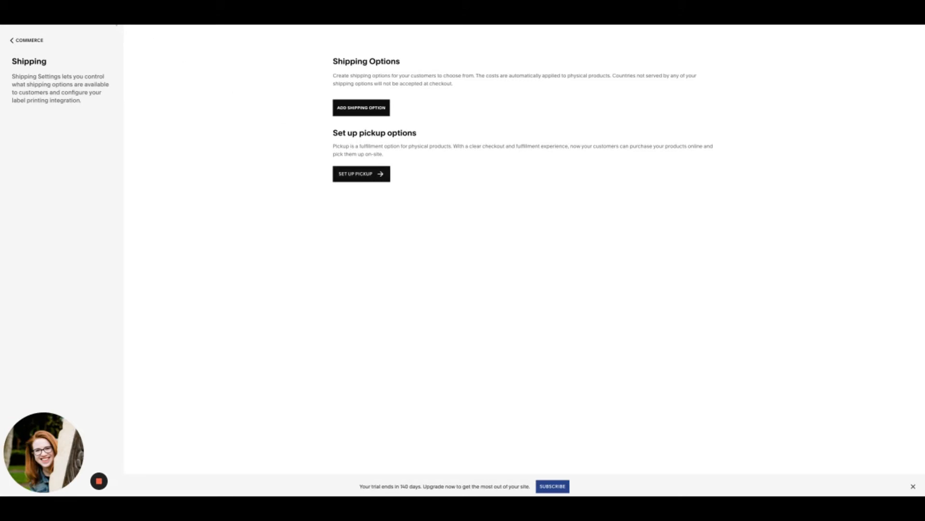
click(29, 40)
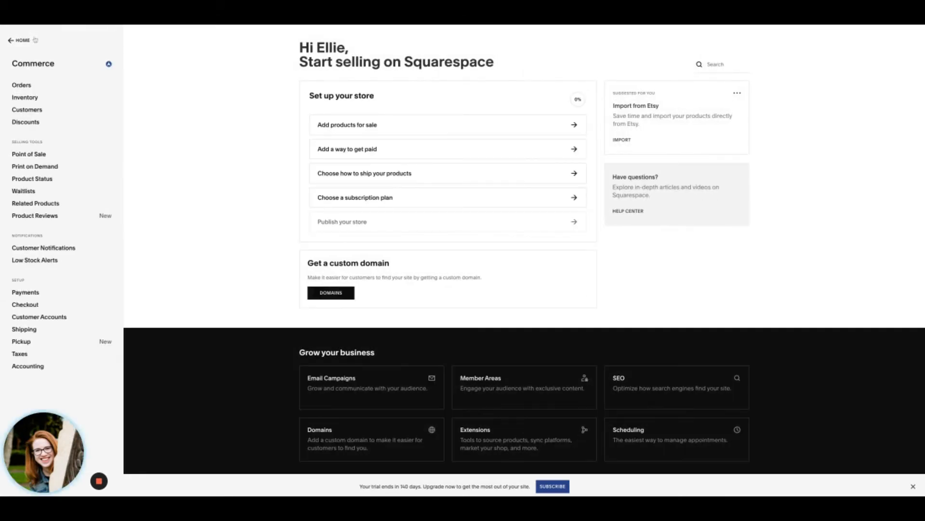
click(20, 41)
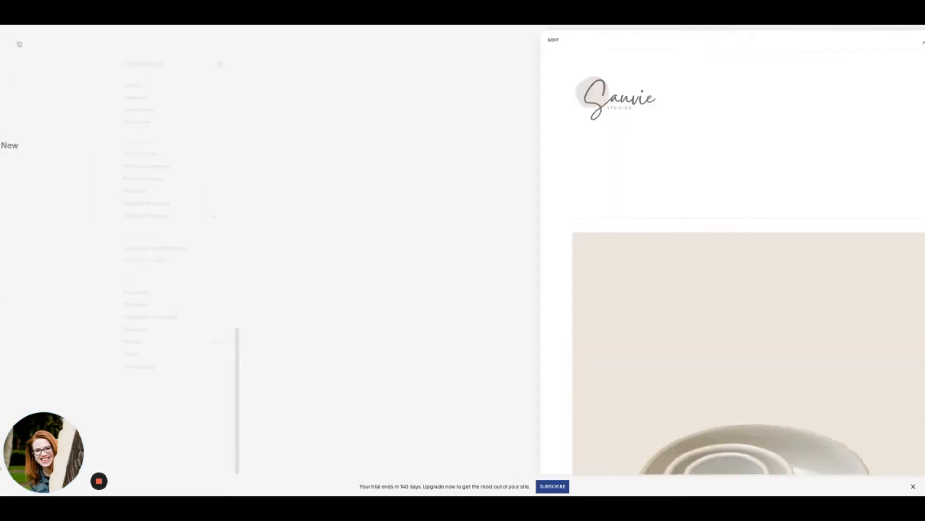
Step: Put the Store 2 page into edit mode and open the format settings of its products section
click(24, 87)
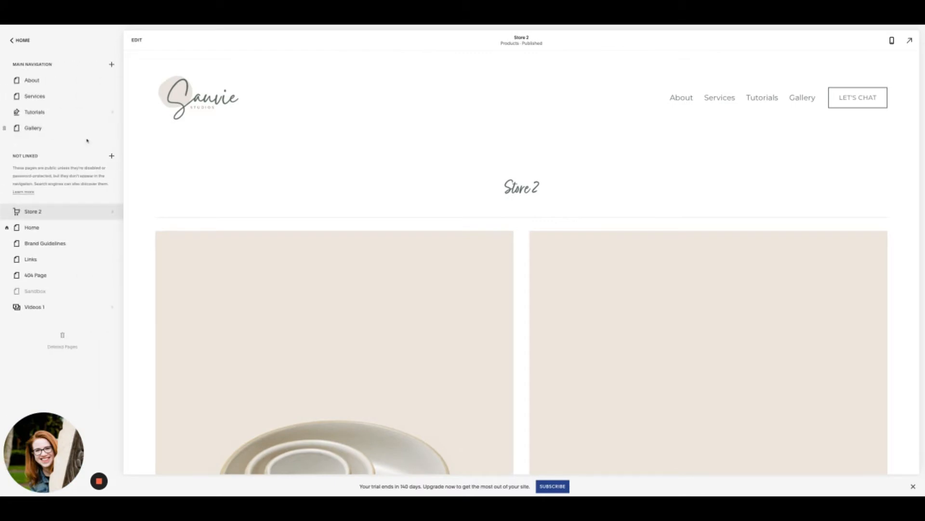
click(34, 211)
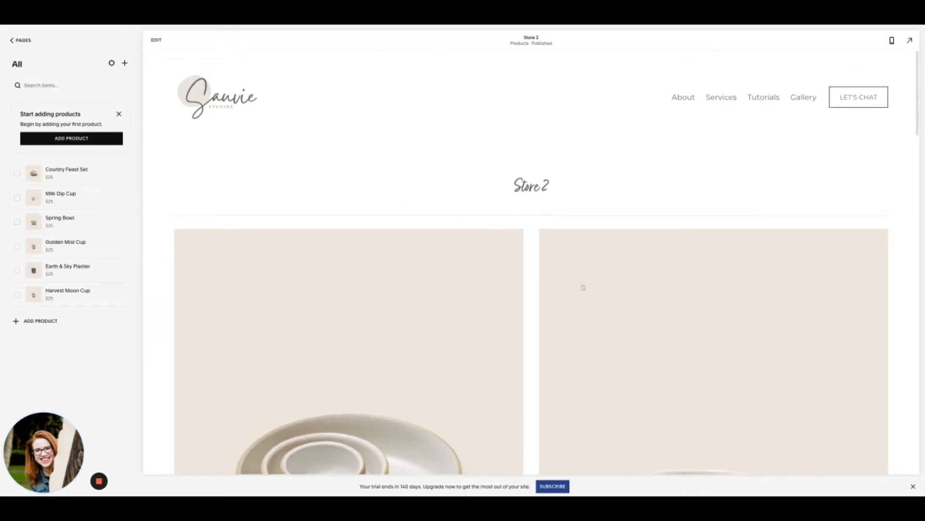
scroll(724, 151, down, 3)
scroll(723, 152, down, 4)
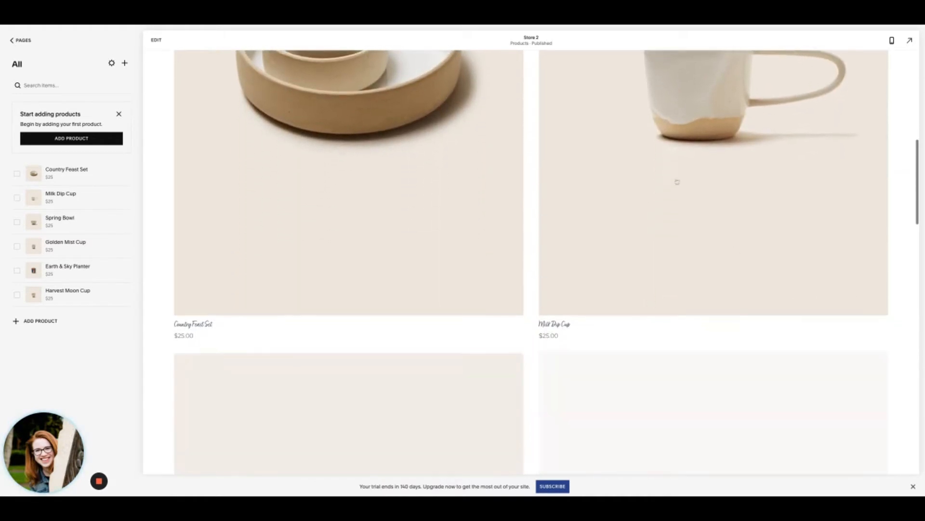
scroll(675, 182, up, 4)
click(157, 39)
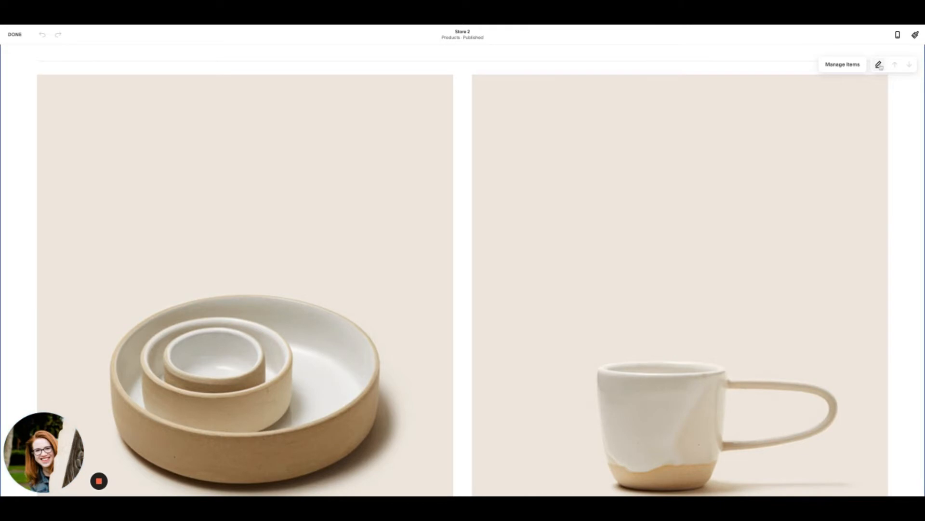
click(879, 65)
Step: Try the Inset width for the products section and restore it to Full
click(883, 123)
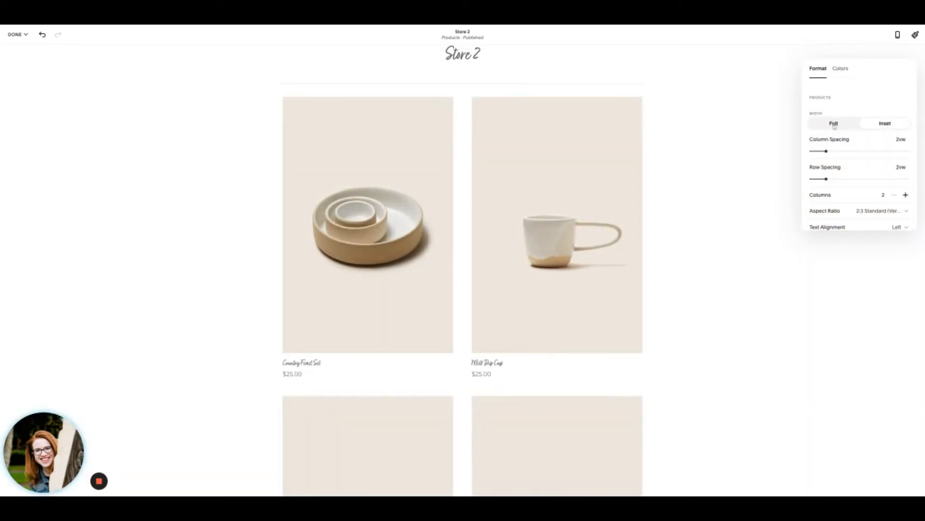
click(821, 124)
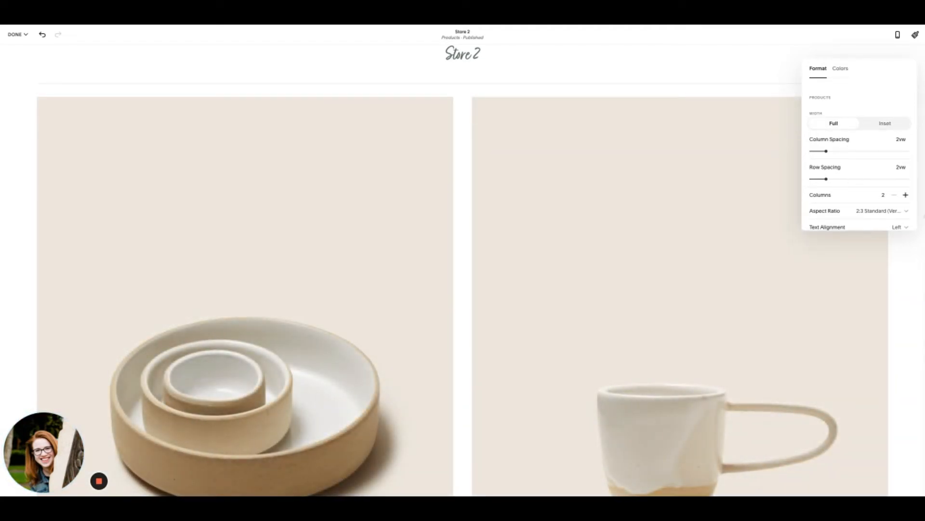
Step: Compare column counts for the product grid and set it to 4 columns
click(905, 194)
click(905, 195)
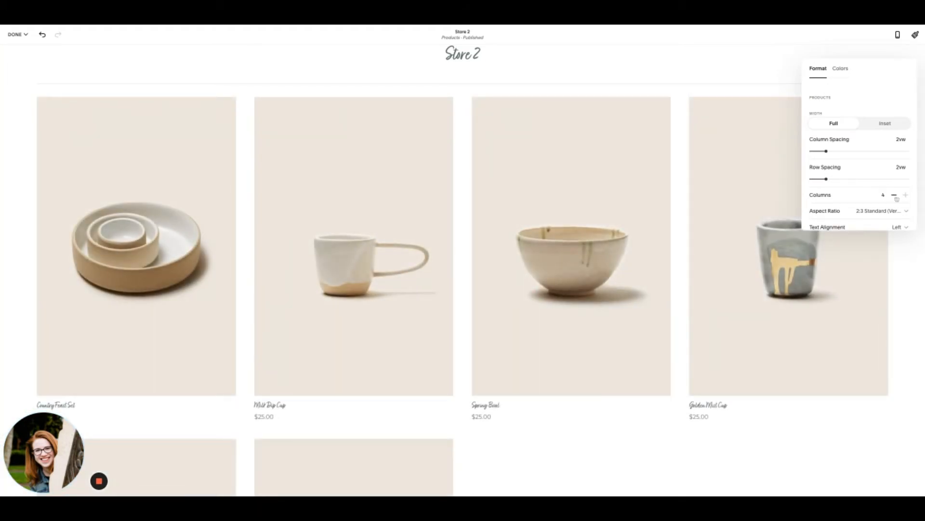
click(895, 195)
click(894, 195)
click(905, 195)
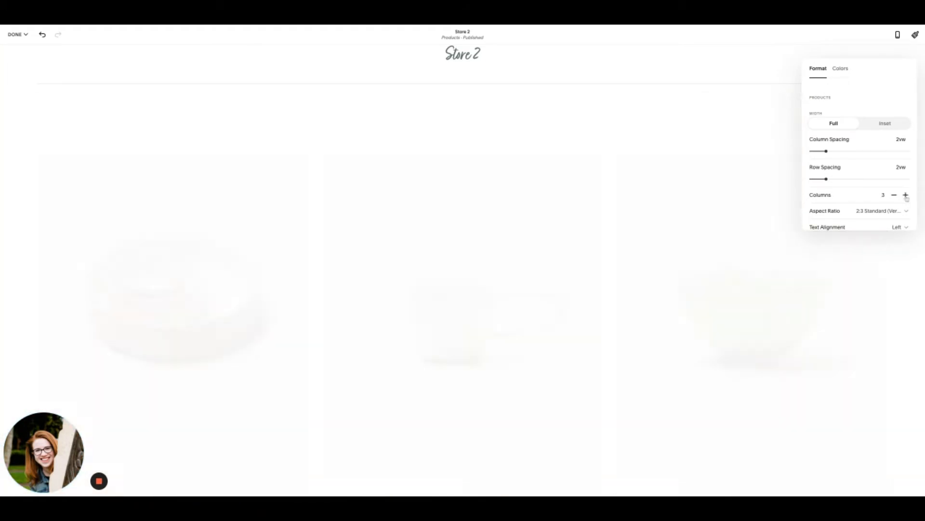
click(906, 195)
Step: Try the 1:1 Square aspect ratio for the product images and set it to 16:9 Widescreen
scroll(871, 179, down, 1)
scroll(871, 179, down, 1)
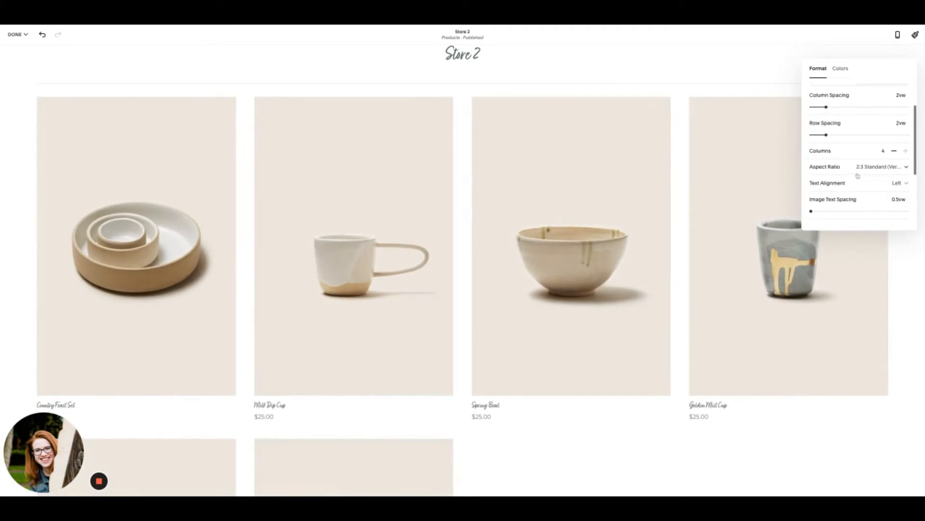
click(887, 166)
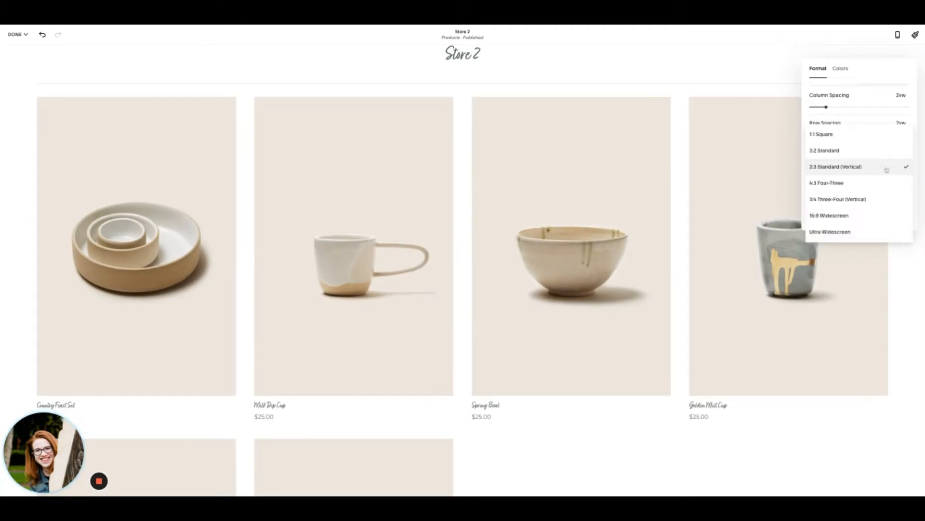
click(832, 136)
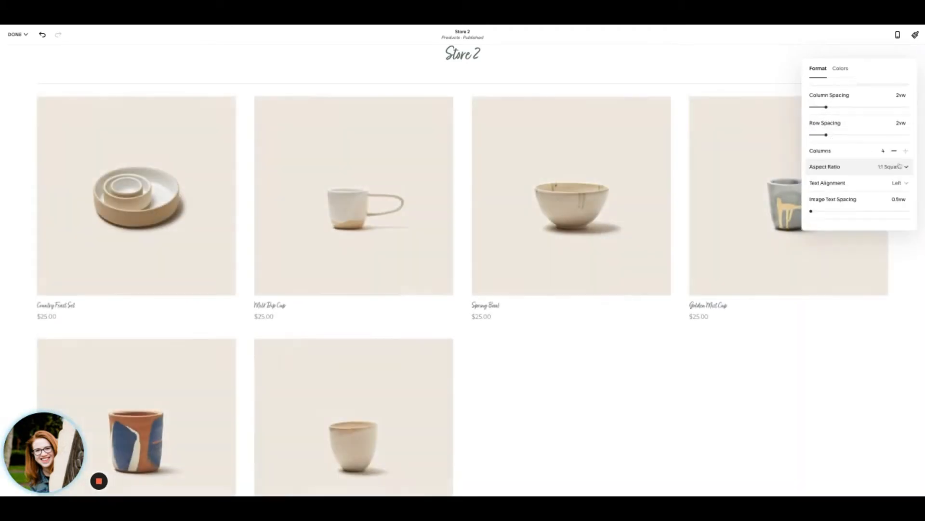
click(889, 167)
click(843, 248)
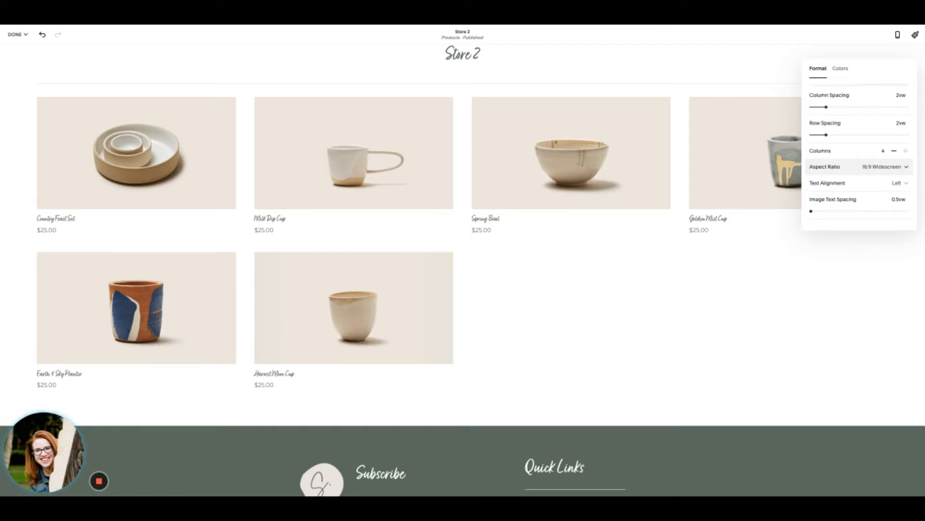
Step: Set the product images' aspect ratio to 1:1 Square and the product grid to 3 columns
click(882, 166)
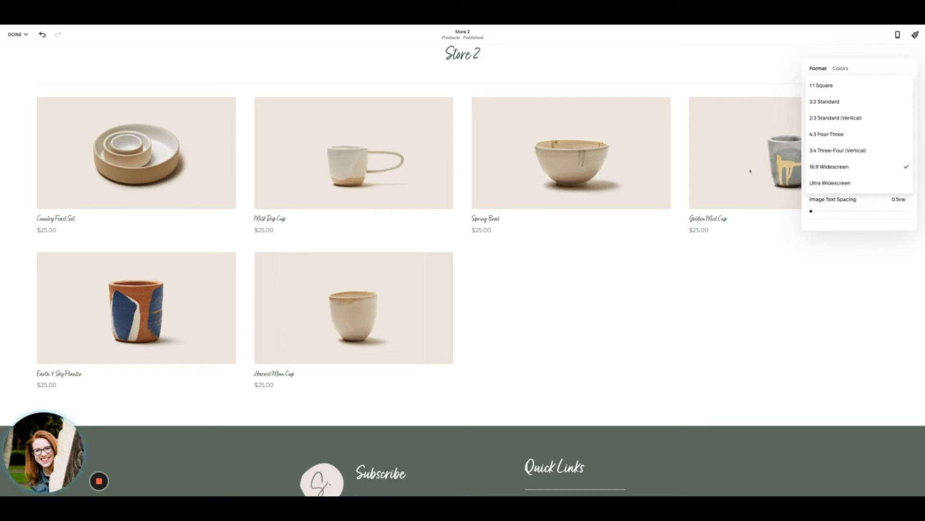
click(843, 94)
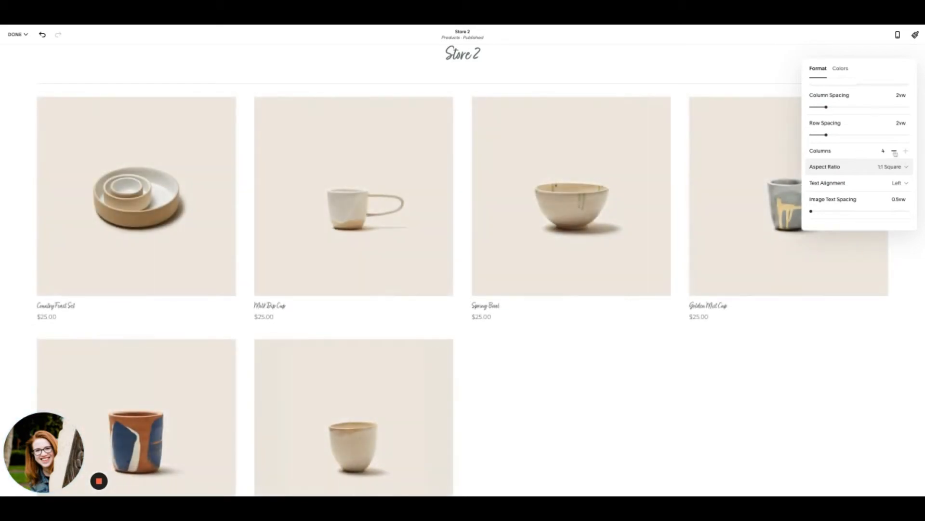
click(894, 150)
scroll(559, 193, down, 10)
scroll(660, 192, up, 9)
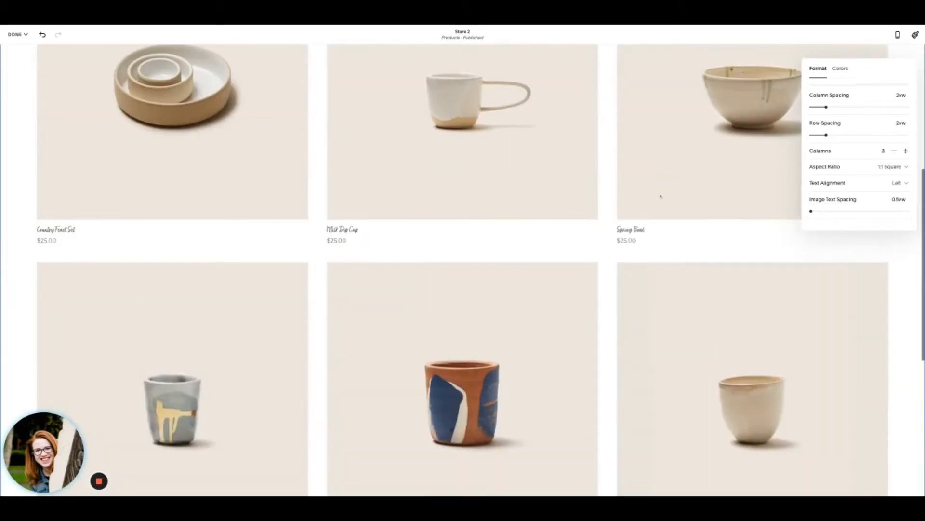
scroll(874, 175, up, 2)
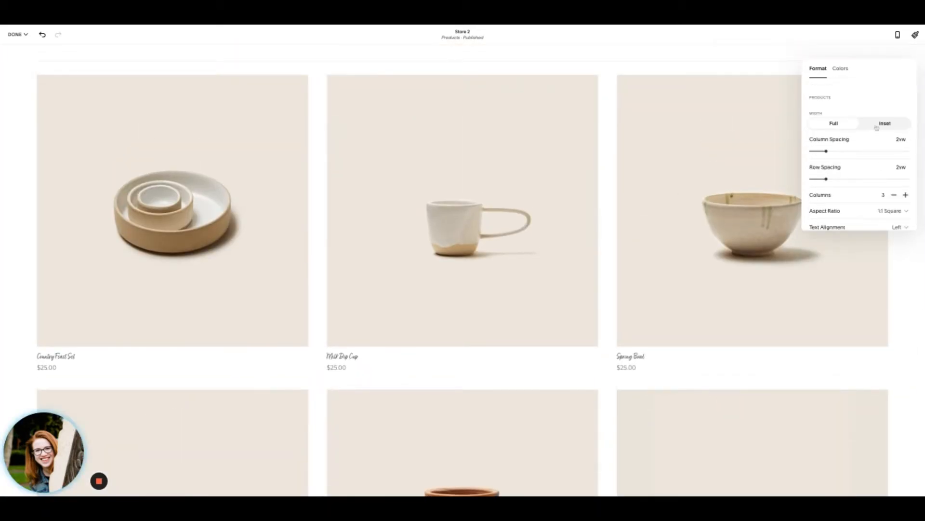
Step: Increase the product grid's column spacing and row spacing to 5vw each
drag(826, 151, 837, 151)
click(864, 151)
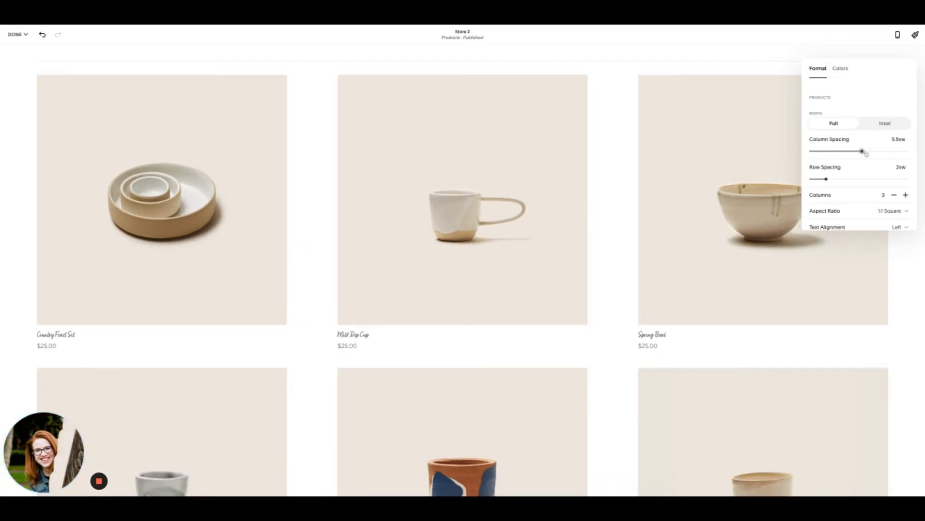
click(882, 151)
click(857, 178)
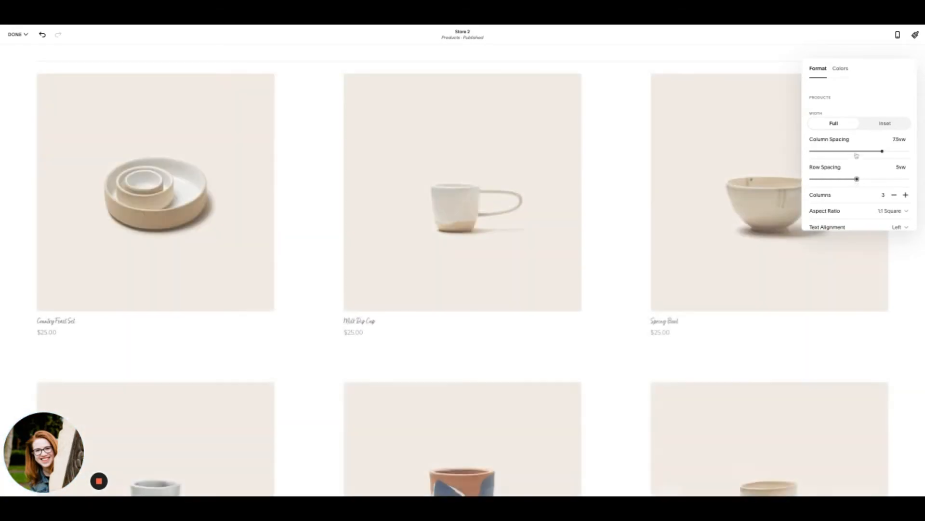
click(857, 152)
scroll(777, 186, down, 3)
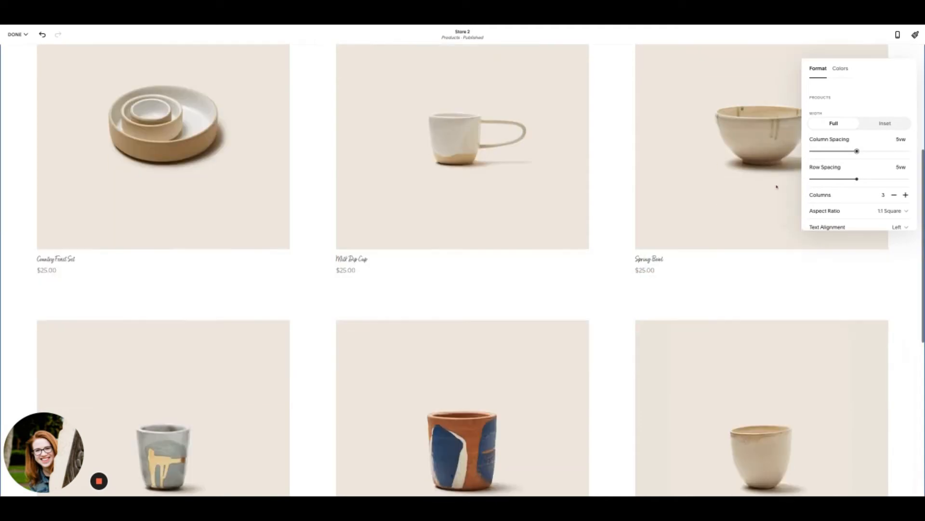
scroll(826, 180, down, 1)
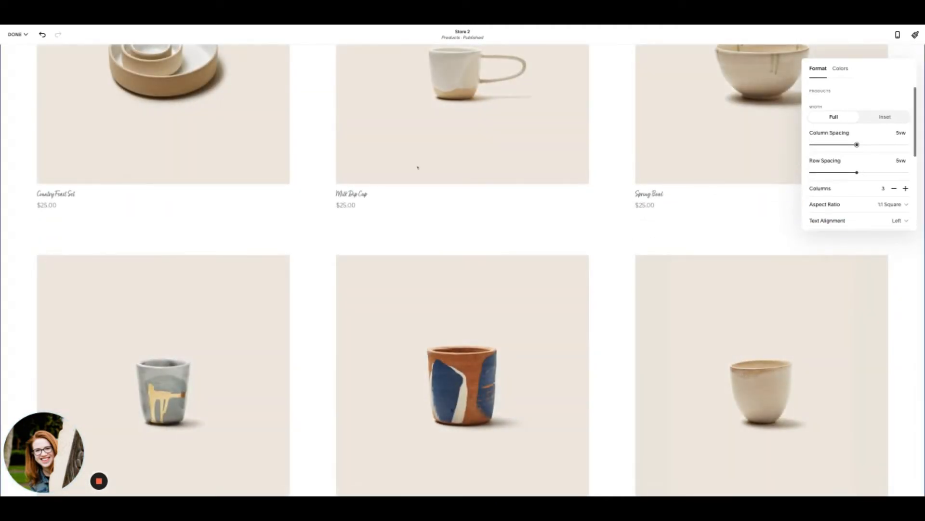
Step: Try hiding the product prices in the grid and restore the price setting to Show
scroll(422, 169, up, 6)
scroll(890, 248, down, 5)
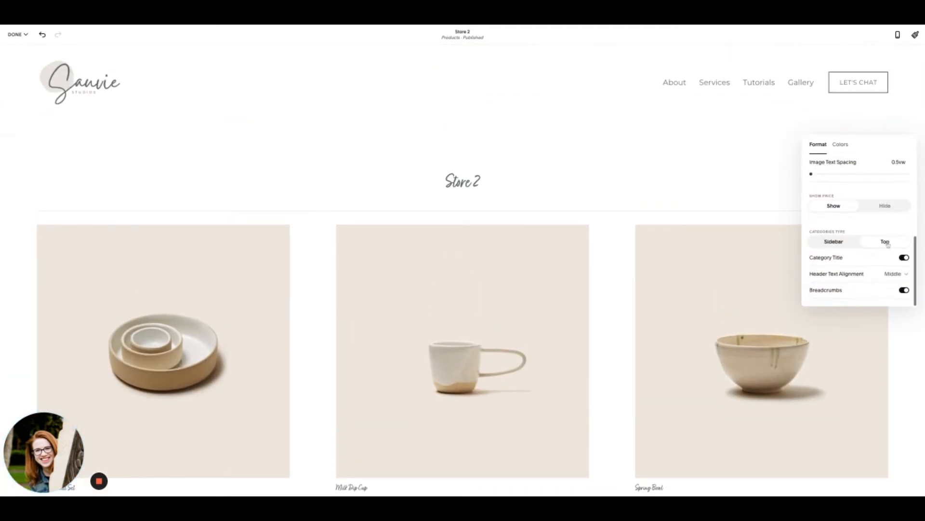
scroll(784, 201, down, 1)
scroll(784, 201, down, 2)
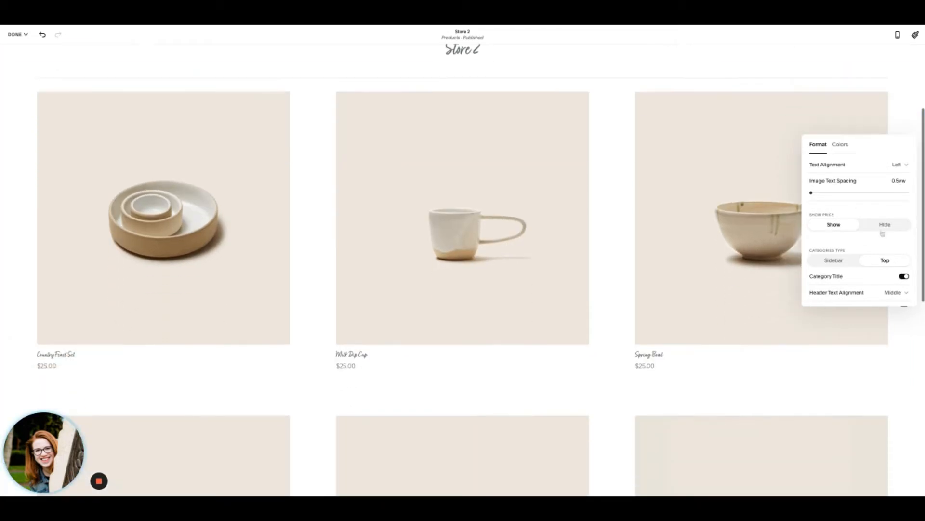
click(886, 227)
click(832, 225)
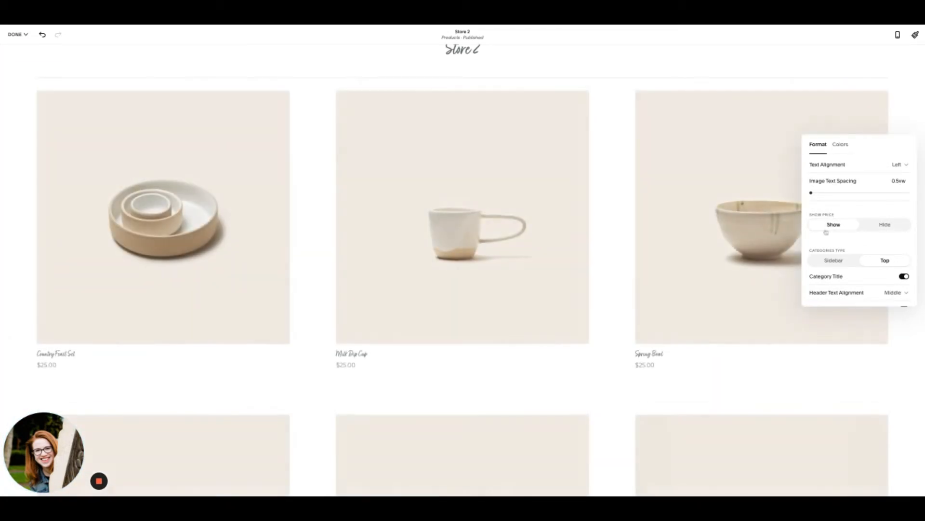
scroll(841, 253, down, 1)
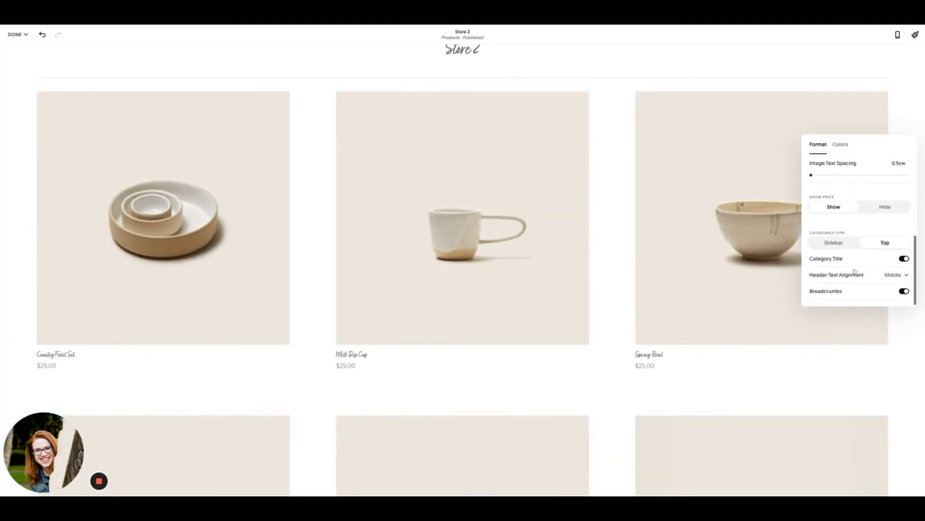
Step: Set the text alignment of the product titles and prices to Middle
scroll(843, 254, up, 2)
scroll(858, 241, up, 1)
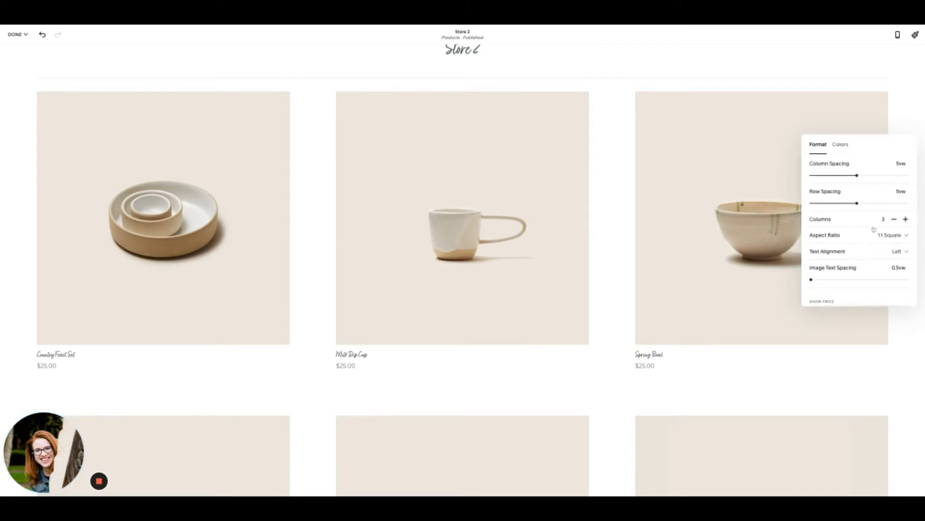
click(865, 253)
click(837, 269)
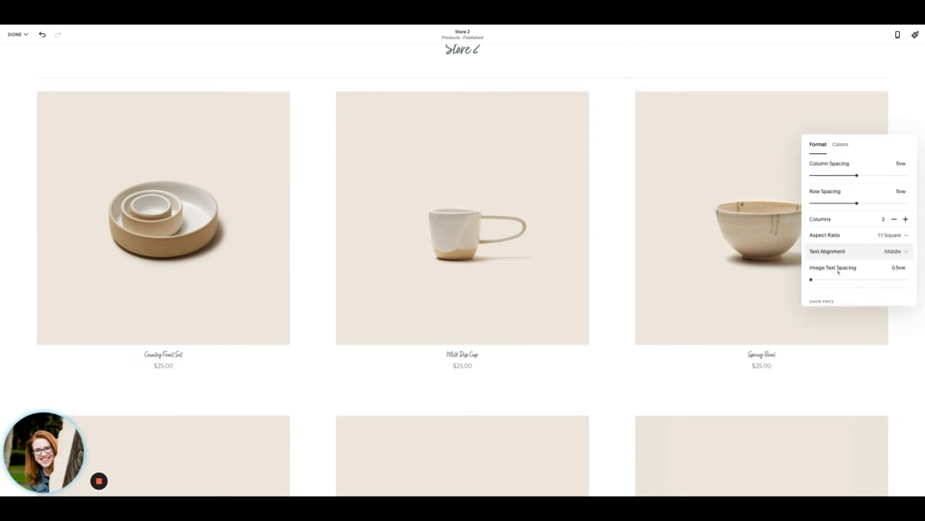
scroll(841, 275, down, 3)
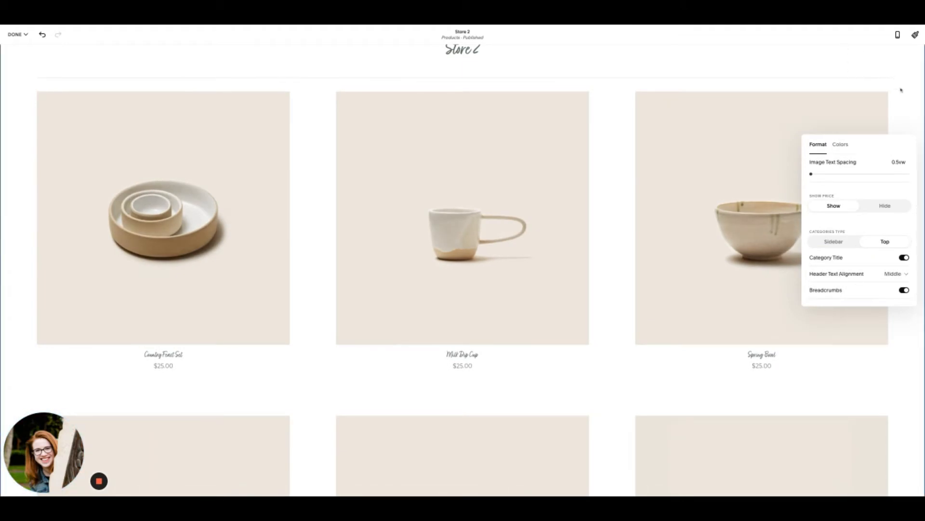
Step: Try the Bright 1, Dark 1 and Light 1 color themes on the products section
scroll(848, 164, up, 3)
click(840, 145)
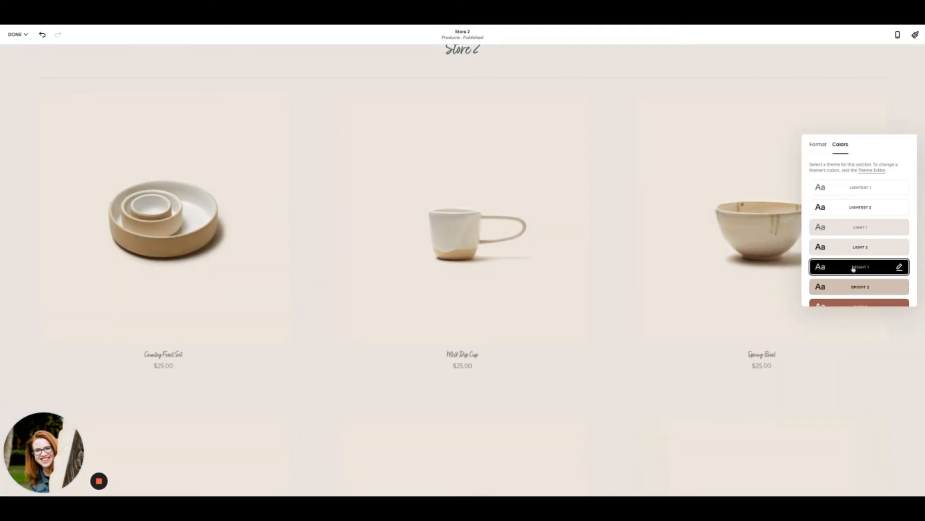
click(854, 268)
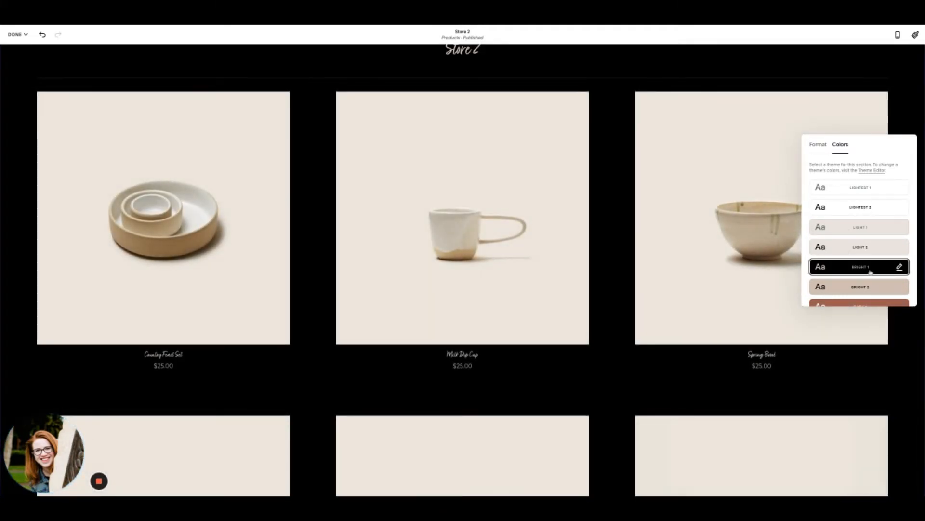
scroll(870, 272, down, 2)
click(854, 254)
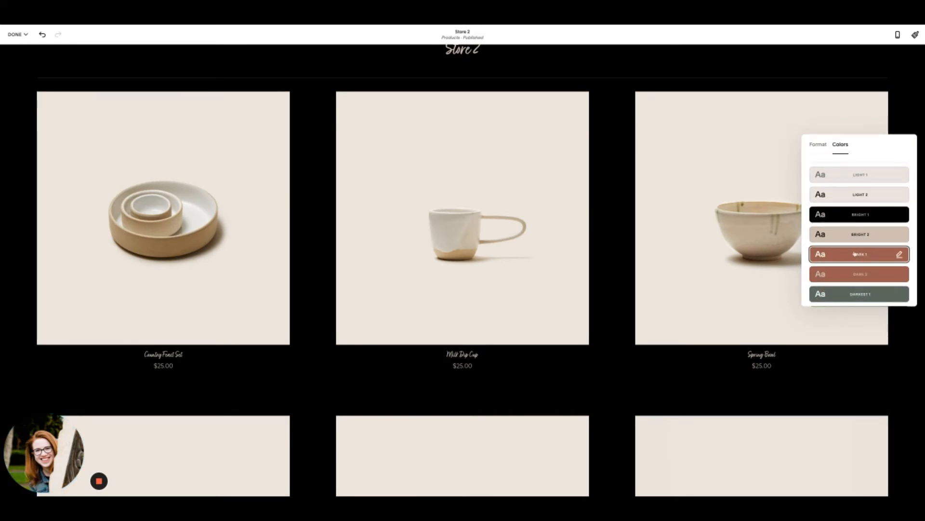
scroll(684, 193, up, 3)
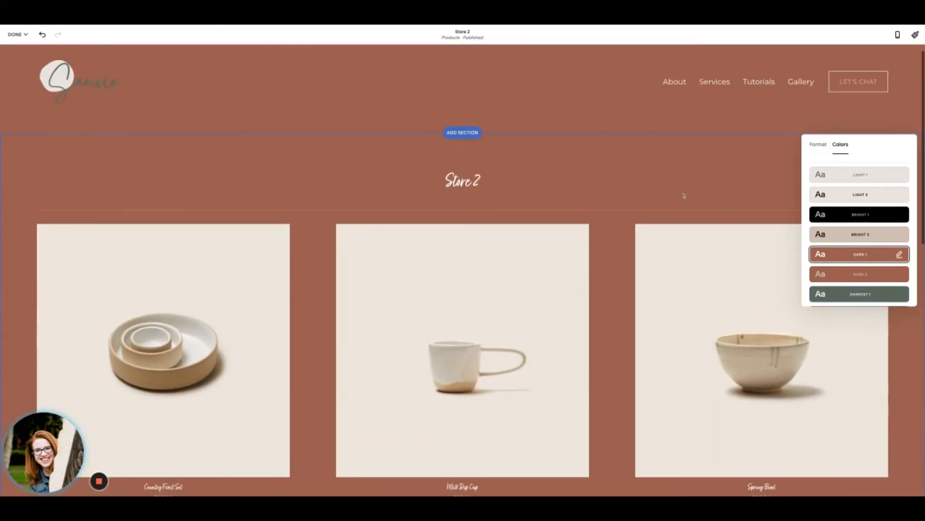
click(854, 179)
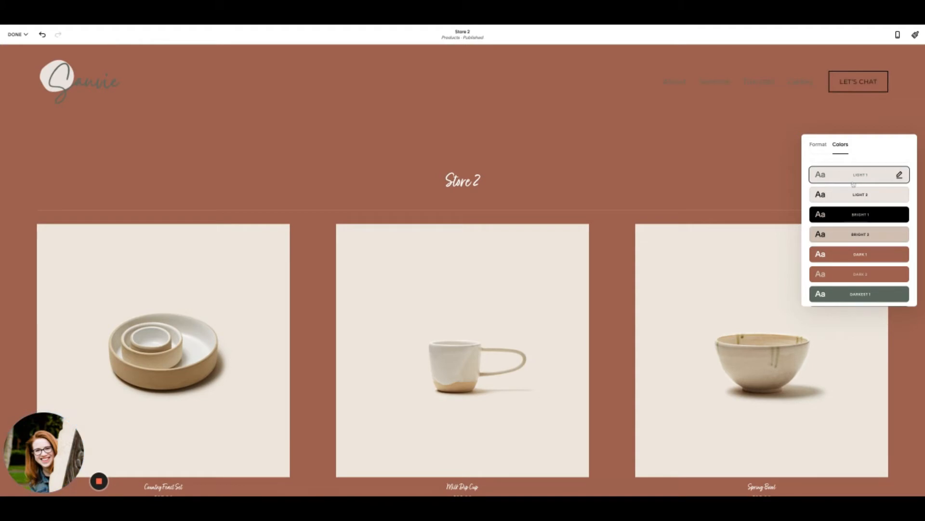
scroll(595, 283, down, 1)
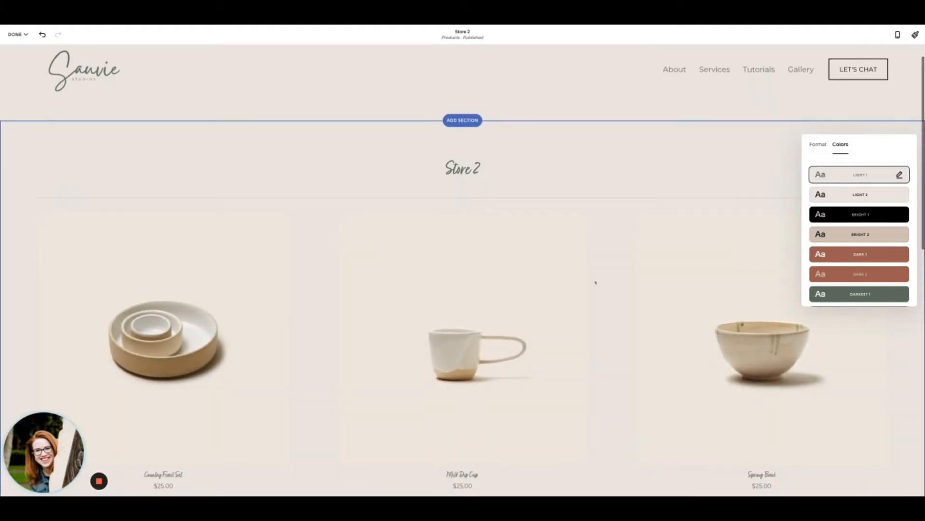
scroll(858, 212, up, 2)
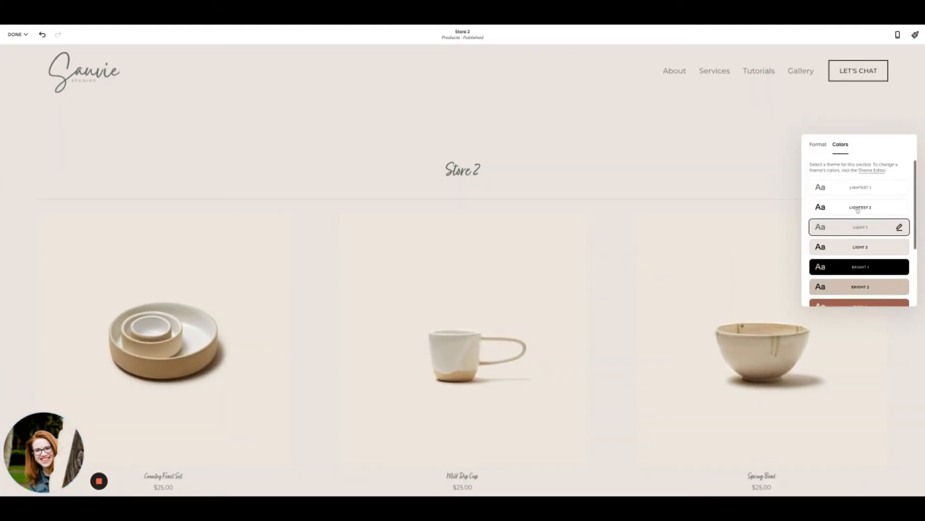
Step: Apply the Lightest 1 color theme to the products section and close the section settings
click(858, 189)
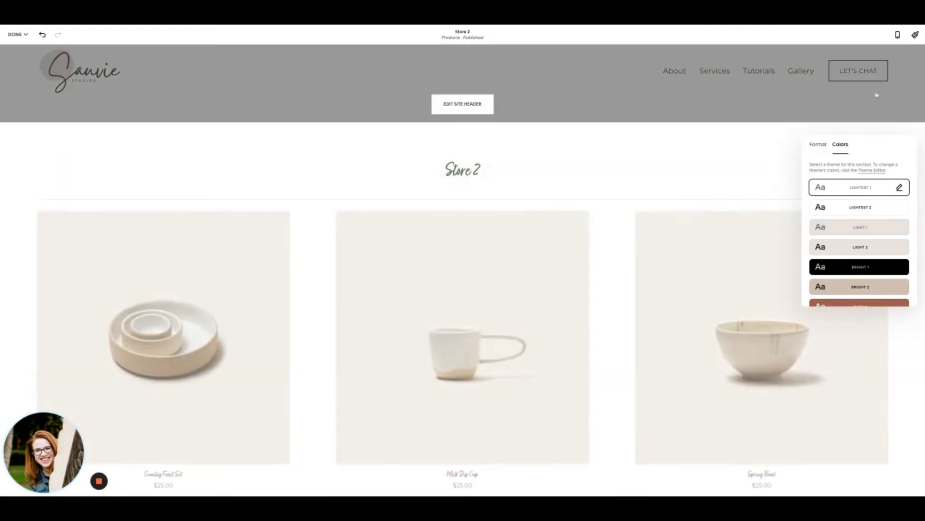
click(740, 145)
scroll(740, 144, down, 2)
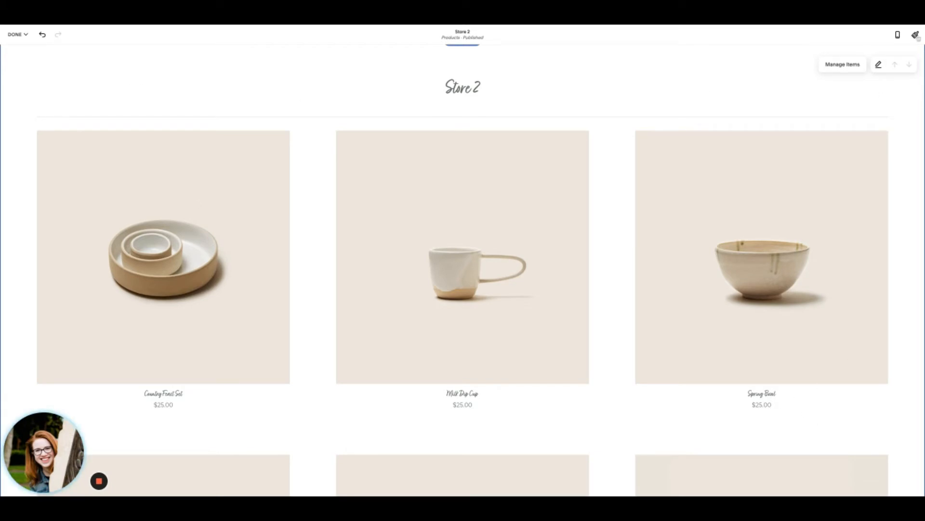
Step: In the site's font styles, set the size of the product list titles to Heading 3 and close the site styles
click(915, 35)
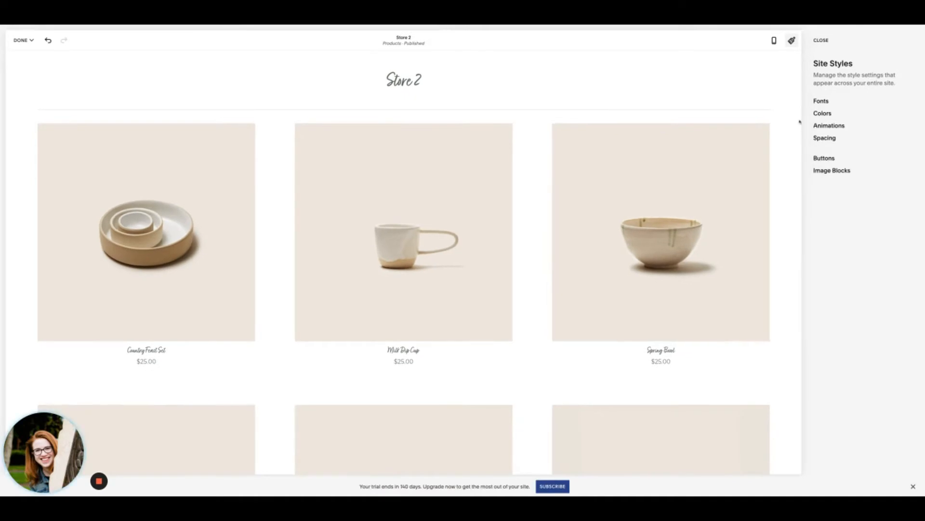
click(821, 101)
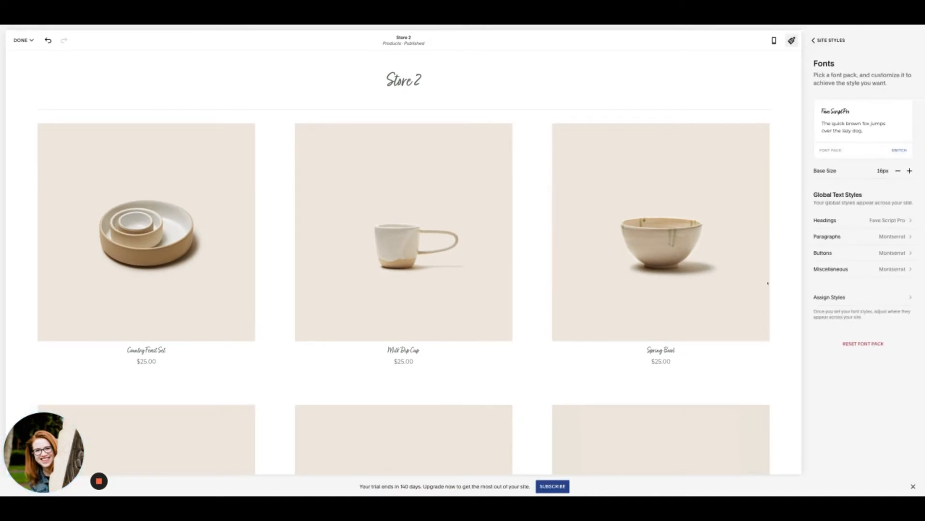
click(662, 349)
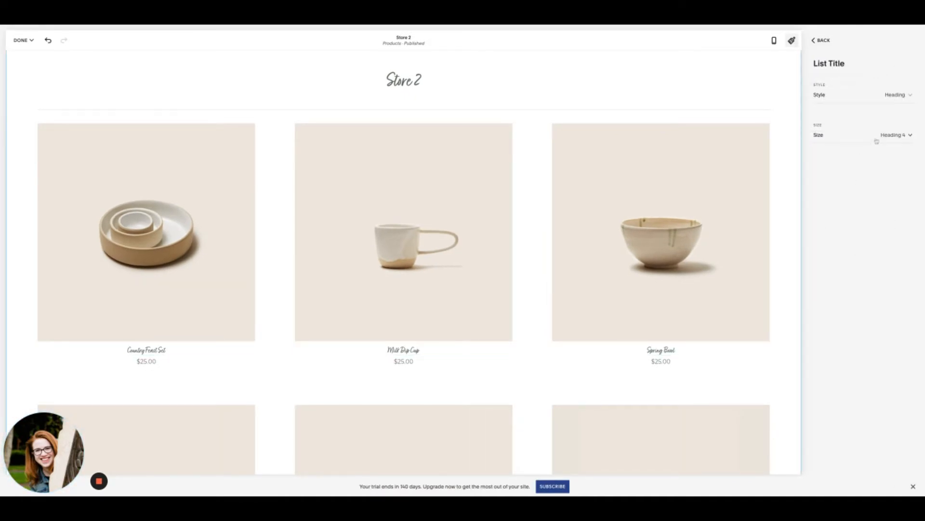
click(877, 140)
click(855, 125)
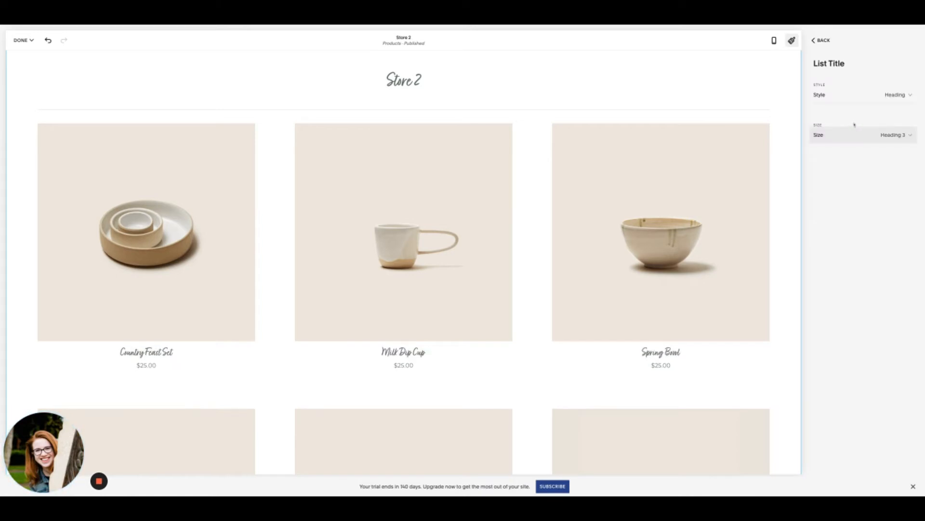
click(794, 41)
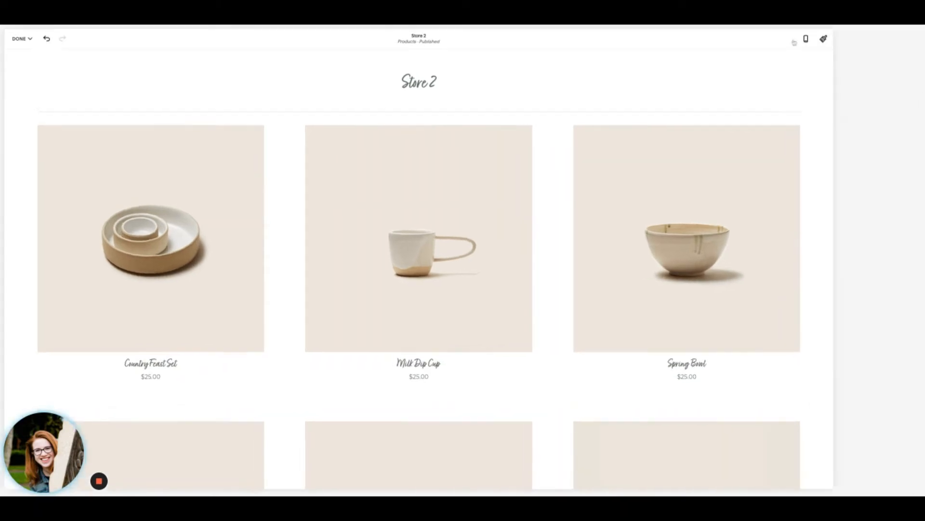
Step: Review the product grid, save the changes to the Store 2 page and leave edit mode
scroll(663, 276, down, 3)
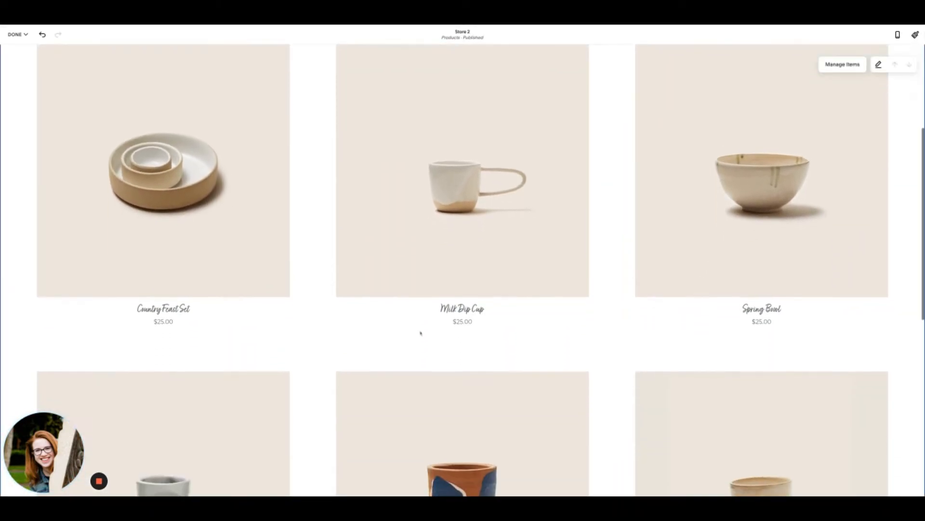
scroll(669, 316, up, 3)
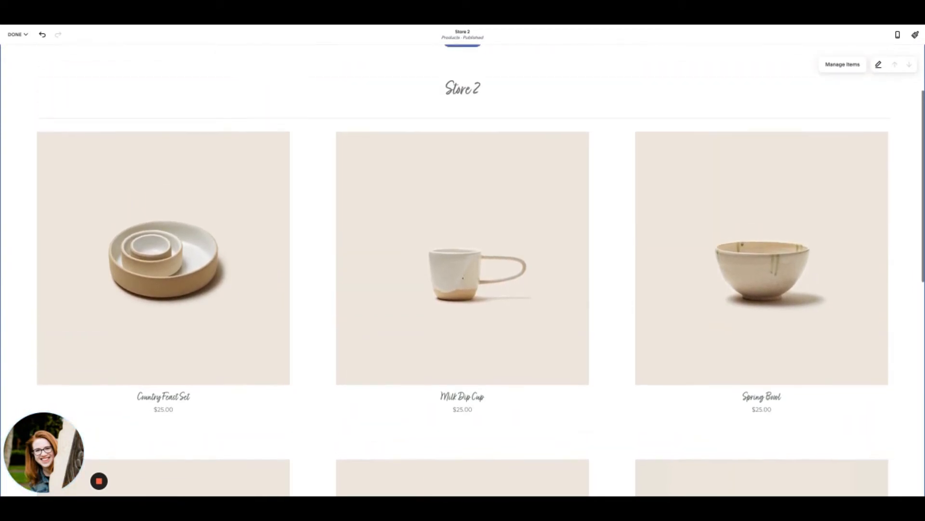
click(17, 34)
click(19, 49)
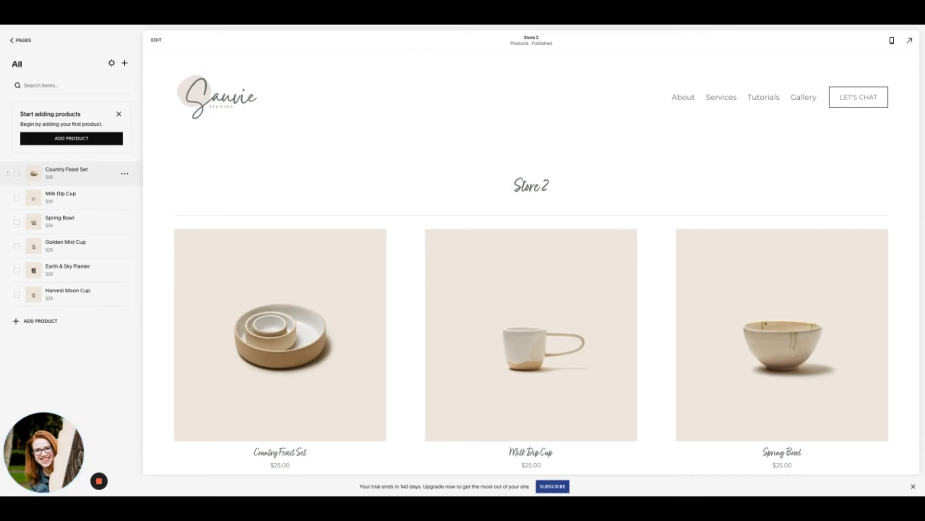
Step: Open the Country Feast Set product and examine the available detail page layouts for the store's products
click(81, 178)
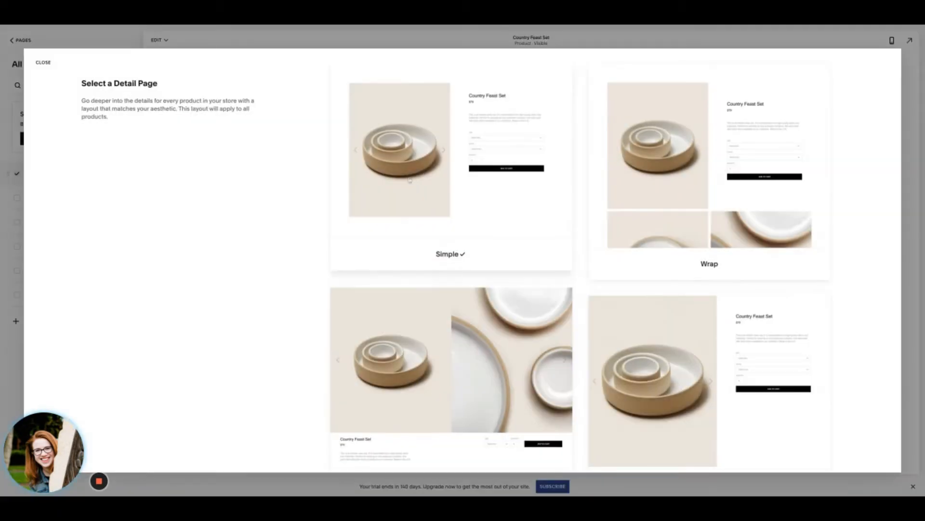
scroll(738, 183, down, 1)
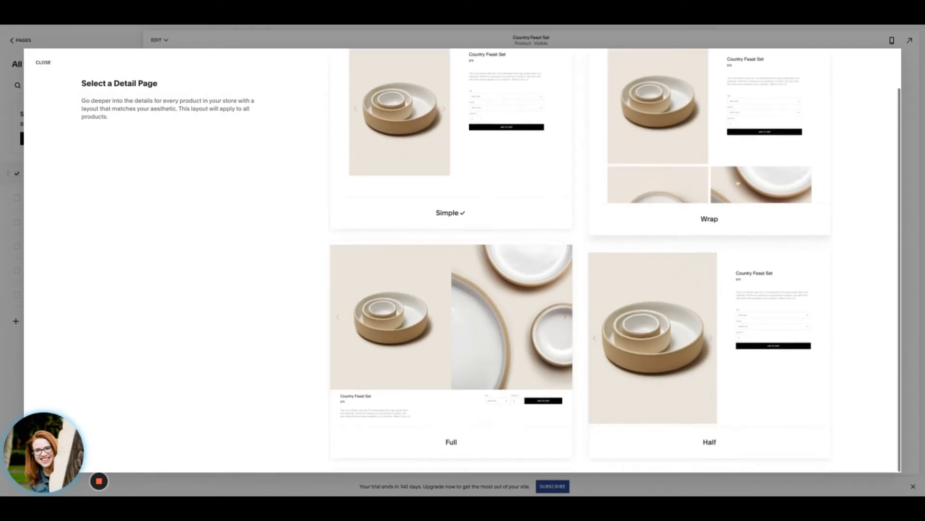
scroll(512, 236, up, 1)
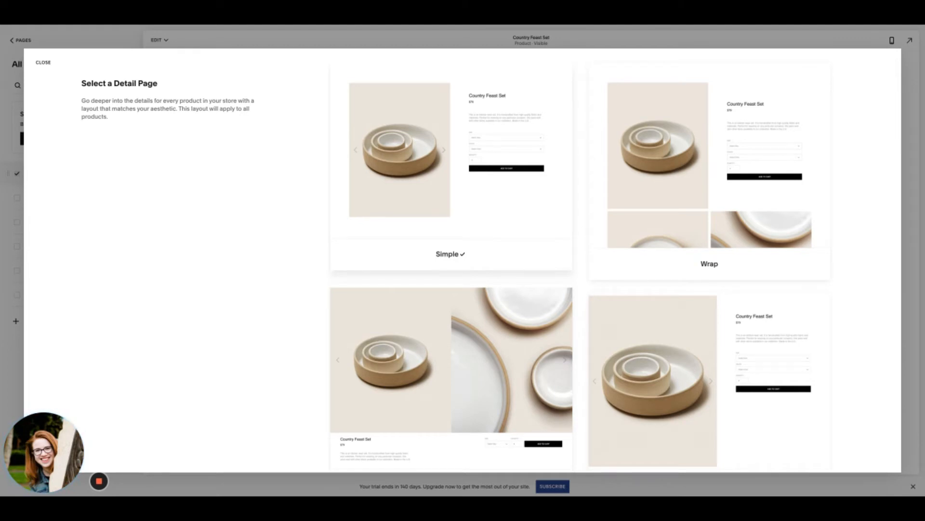
Step: Compare the Simple, Wrap, Full and Half detail page layouts and apply the Full layout to the store's products
scroll(536, 216, down, 1)
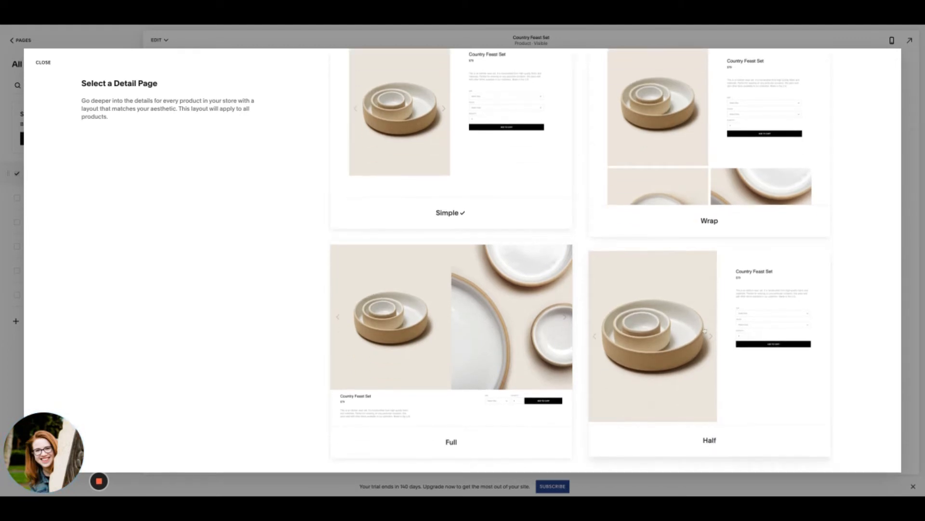
scroll(705, 331, up, 1)
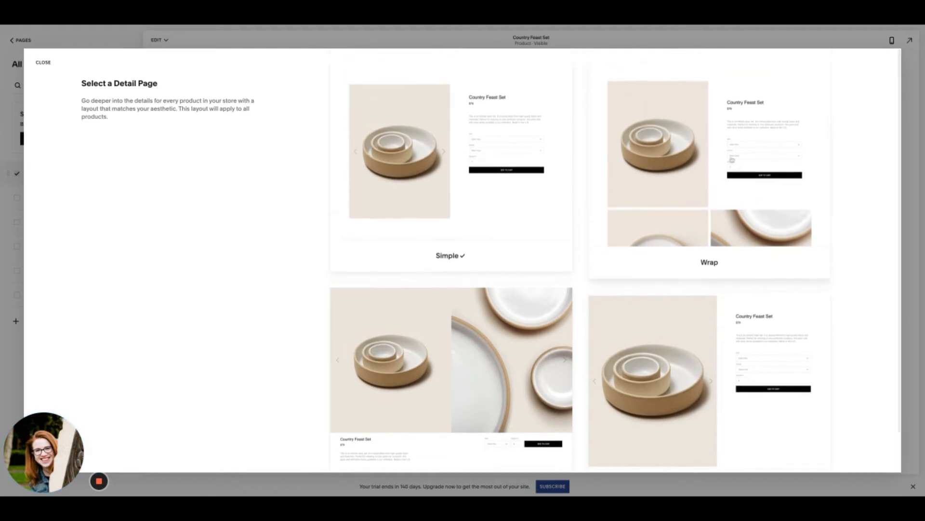
scroll(731, 159, down, 1)
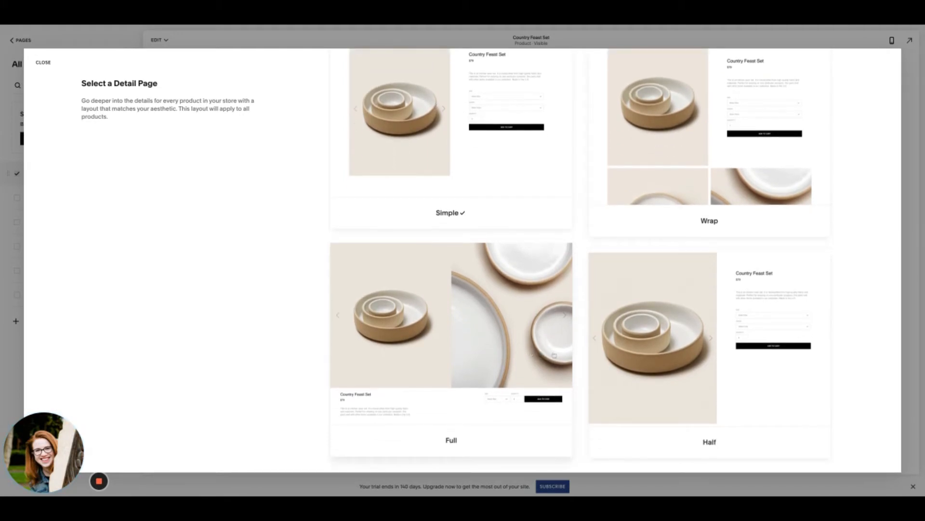
scroll(650, 337, up, 1)
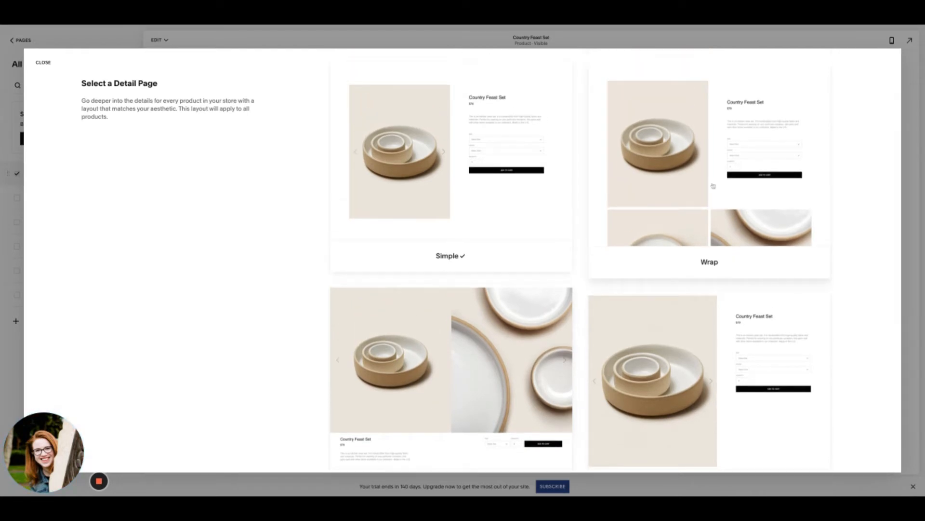
scroll(713, 161, down, 1)
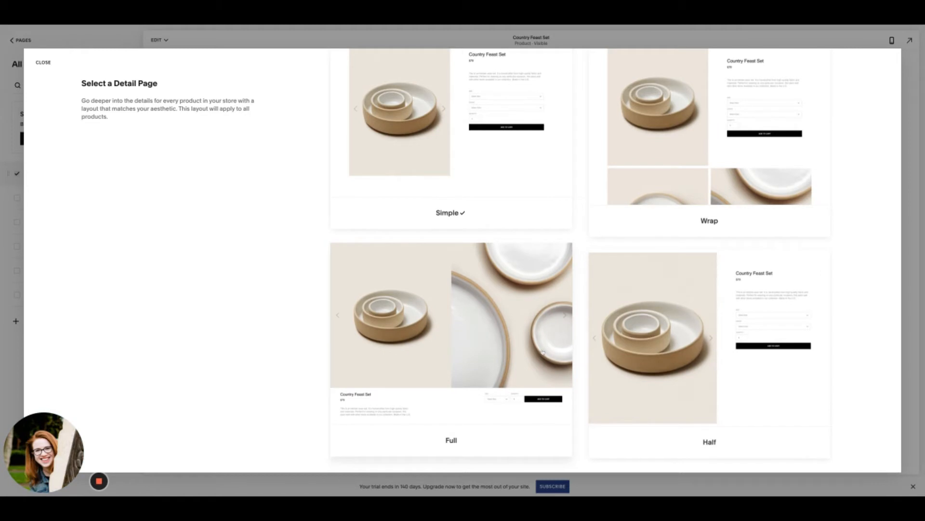
scroll(512, 273, up, 1)
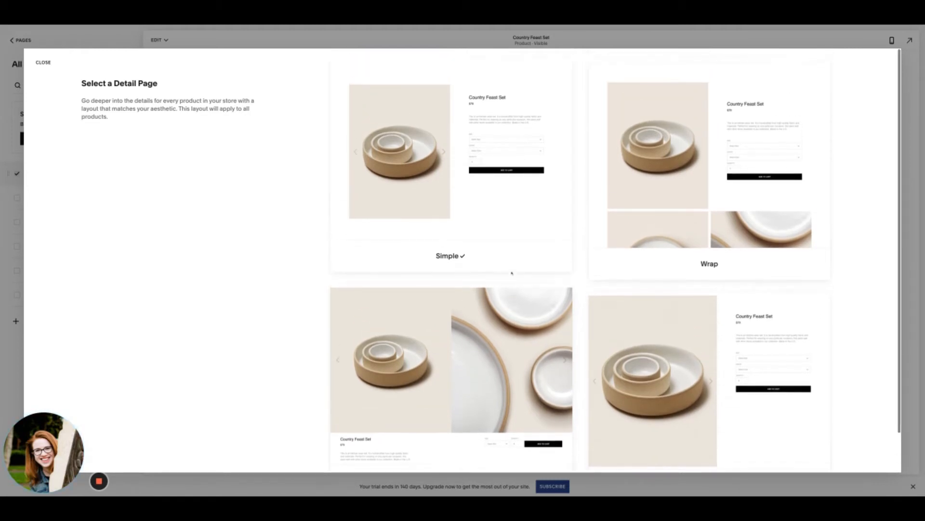
click(493, 370)
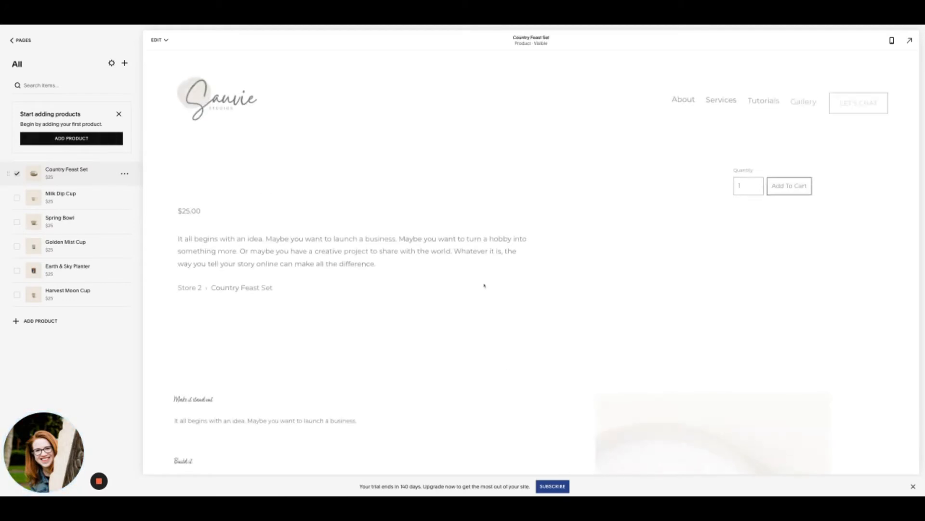
Step: Review the Country Feast Set page, open the product for editing and add the device mockup picture as its second image
scroll(431, 244, down, 4)
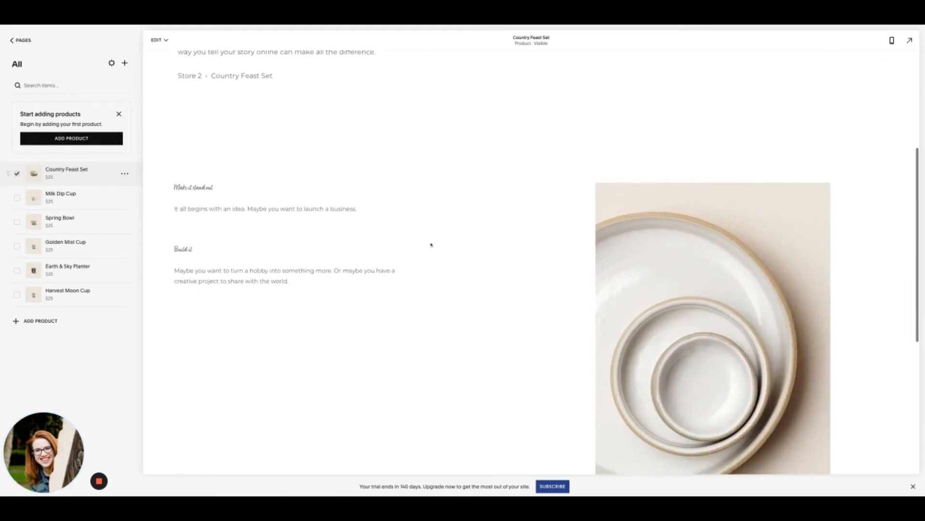
scroll(431, 244, down, 7)
scroll(677, 248, up, 9)
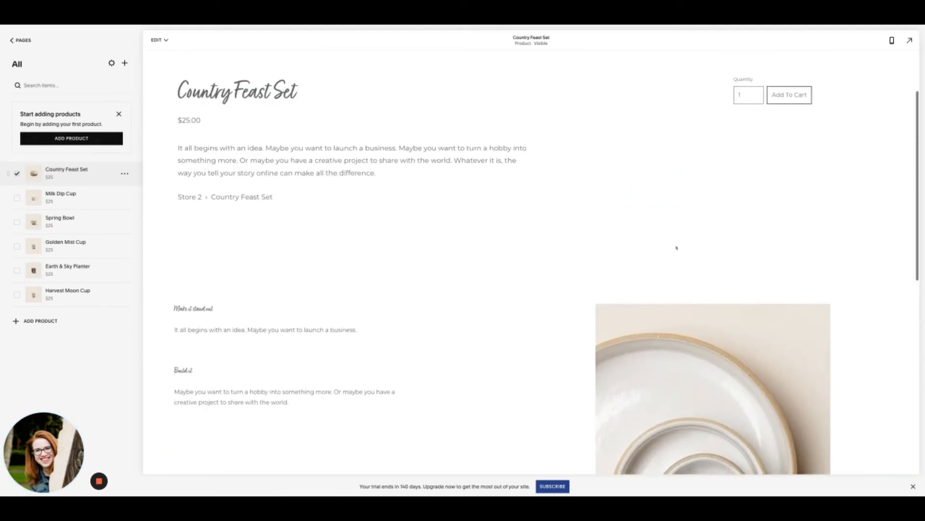
scroll(677, 248, up, 1)
click(159, 40)
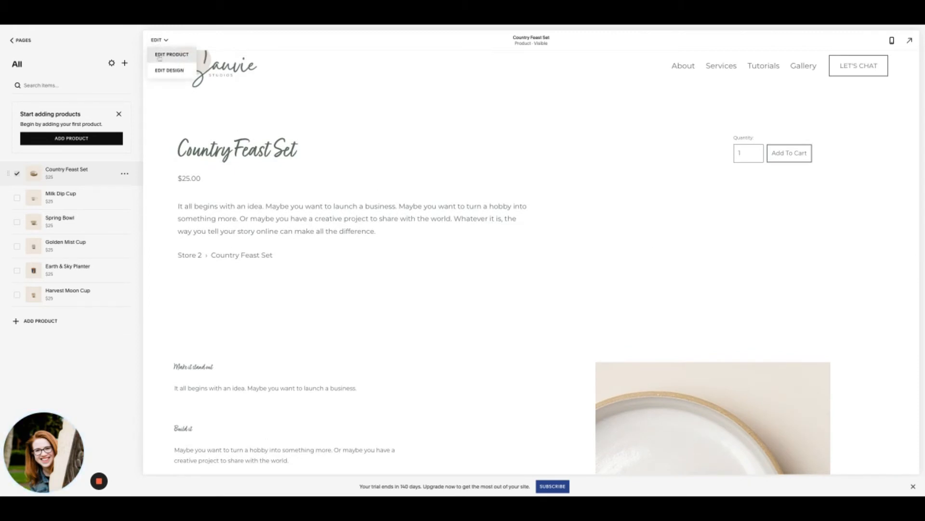
click(172, 54)
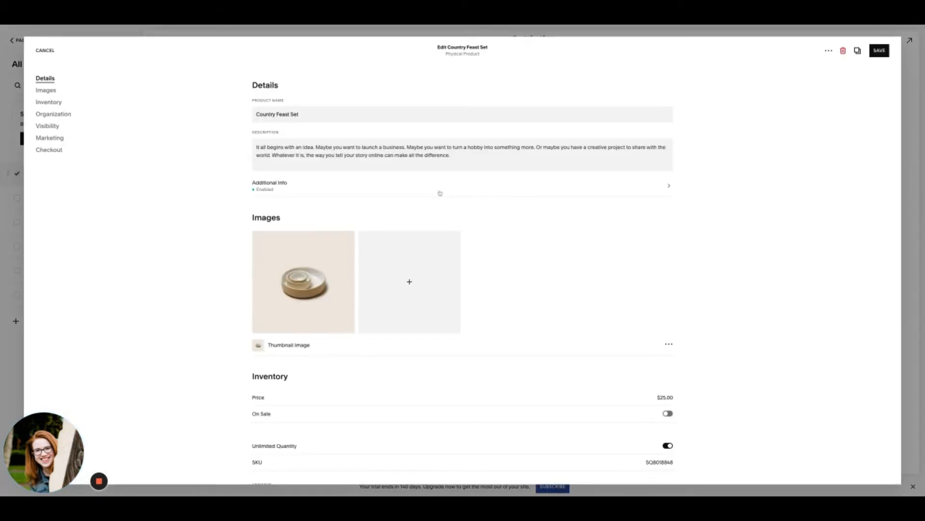
scroll(441, 193, down, 1)
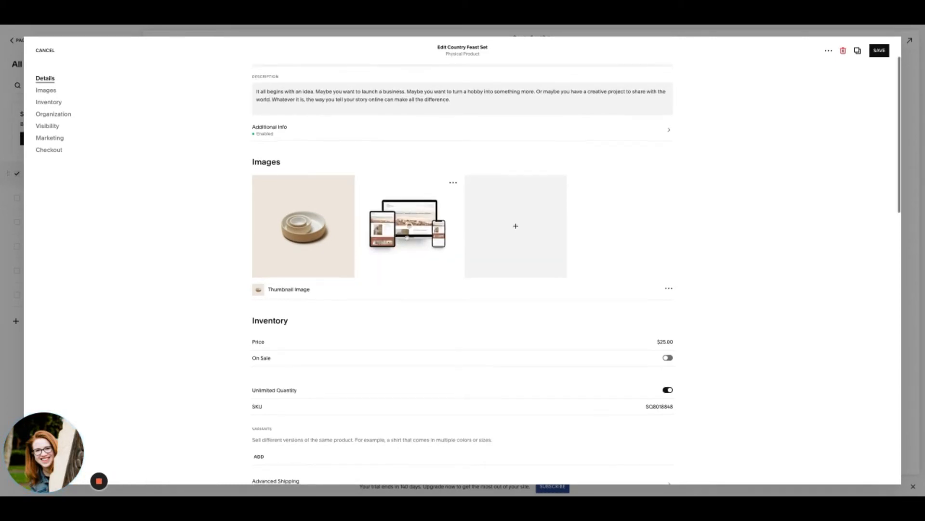
Step: Examine the product's inventory, organization, visibility, marketing and checkout settings and return to its details
scroll(495, 233, down, 2)
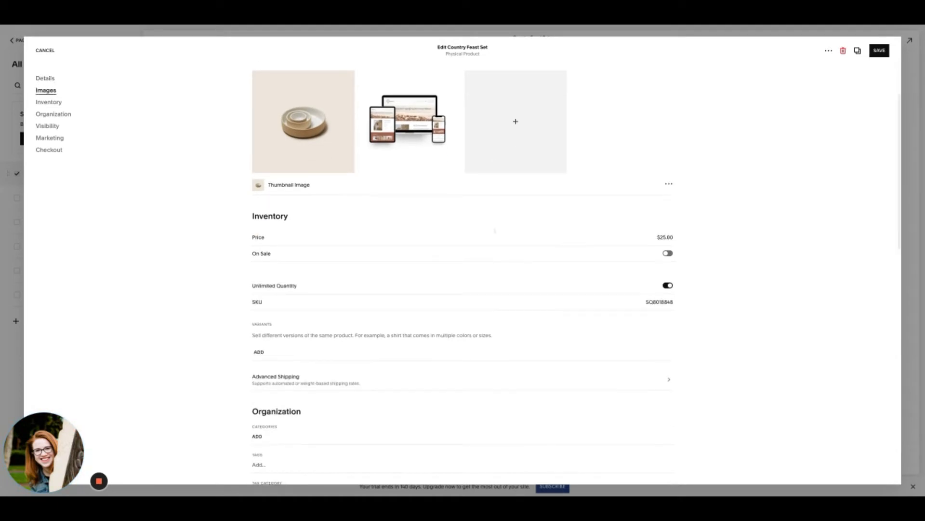
scroll(495, 231, down, 9)
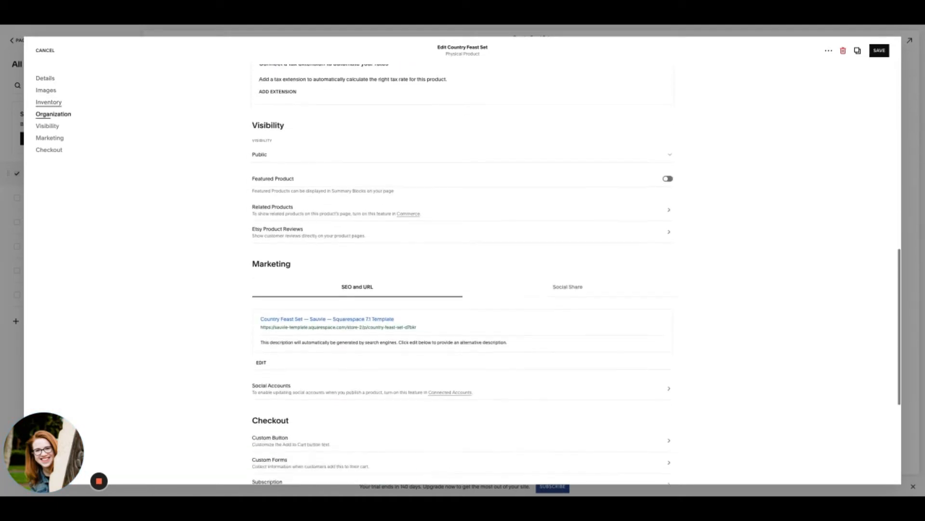
scroll(495, 230, down, 3)
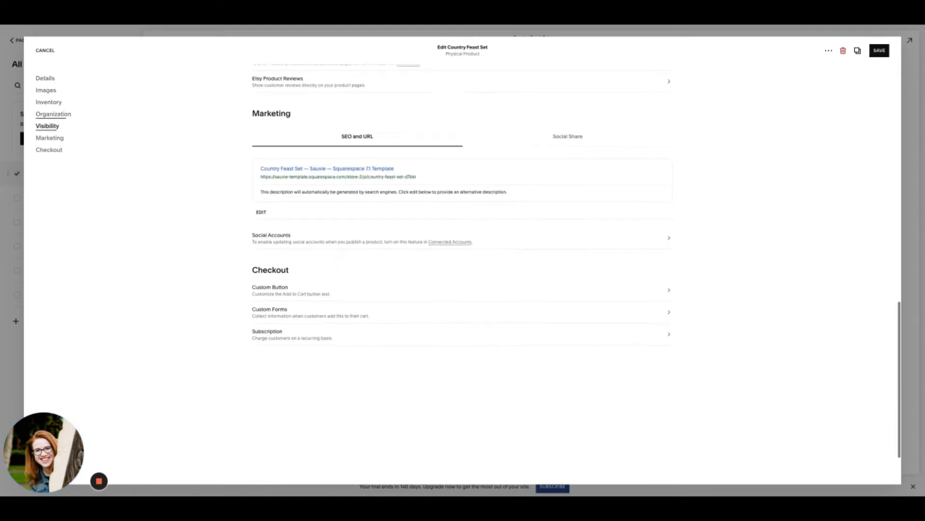
scroll(312, 215, down, 1)
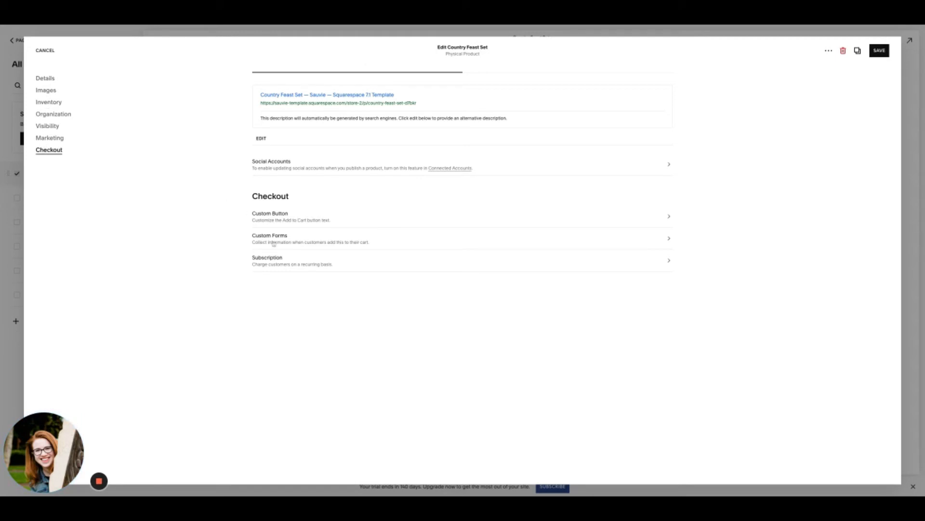
scroll(273, 243, up, 2)
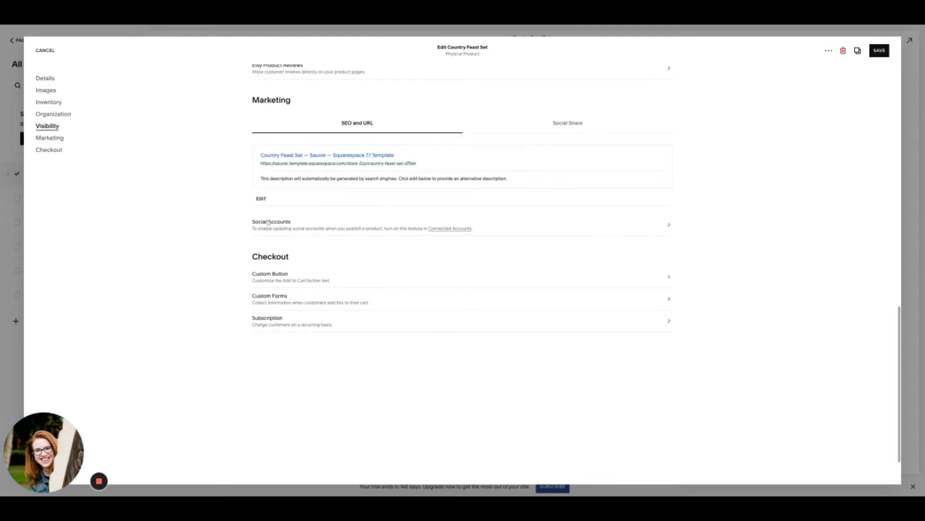
scroll(267, 226, up, 3)
scroll(364, 225, up, 5)
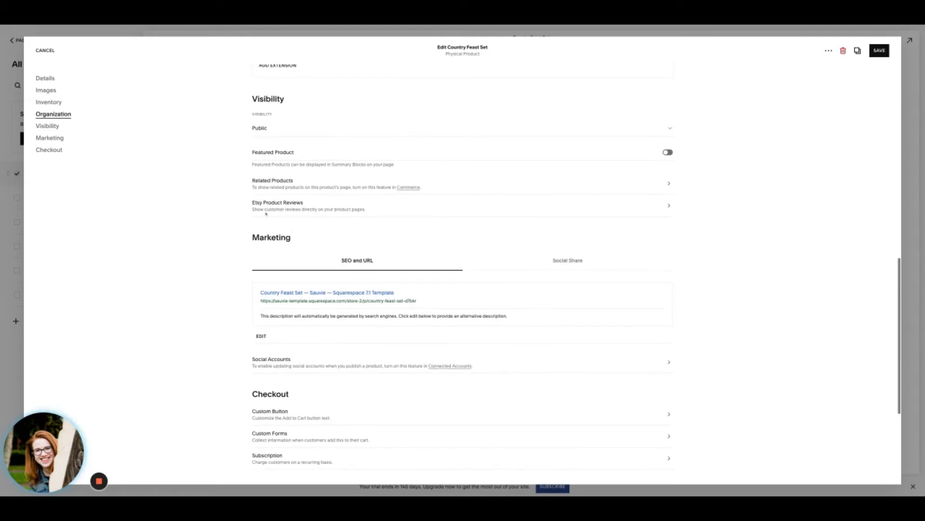
scroll(364, 225, up, 7)
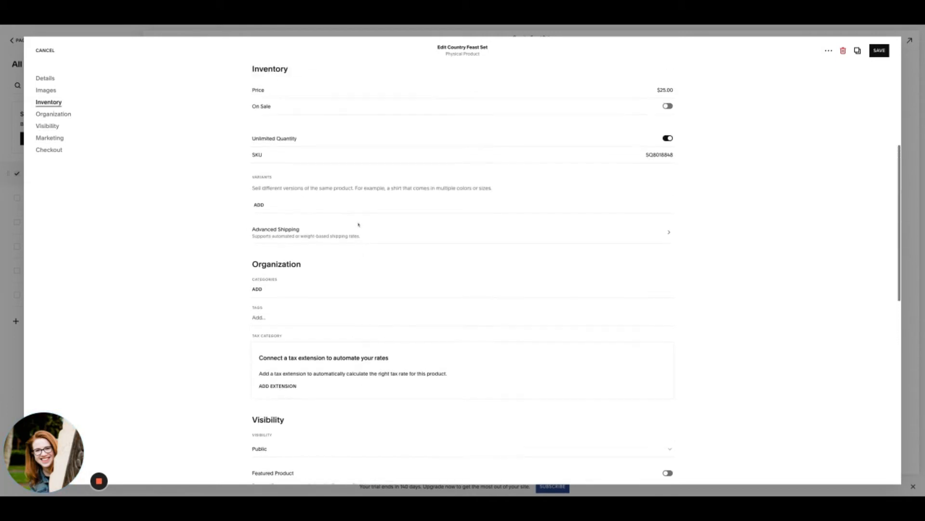
scroll(352, 230, up, 4)
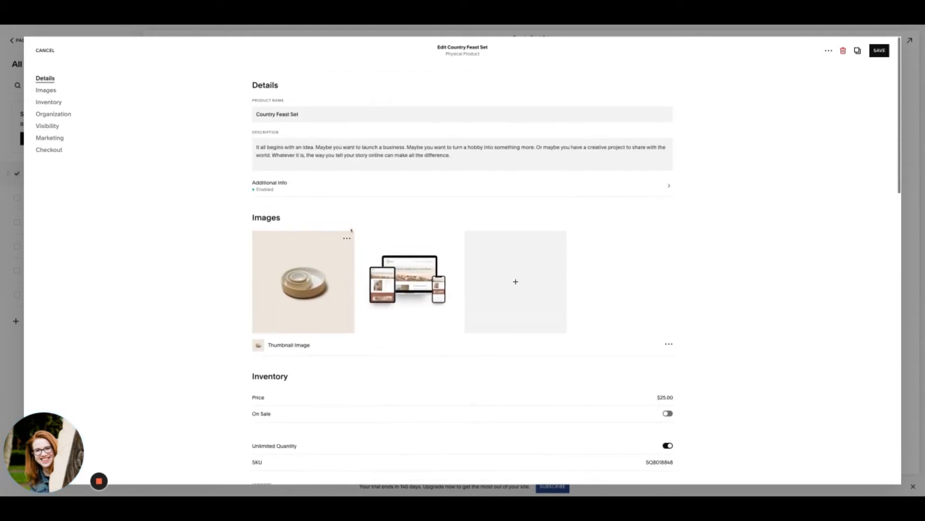
Step: Open the product's Additional Info and remove its image block and its text block
click(269, 193)
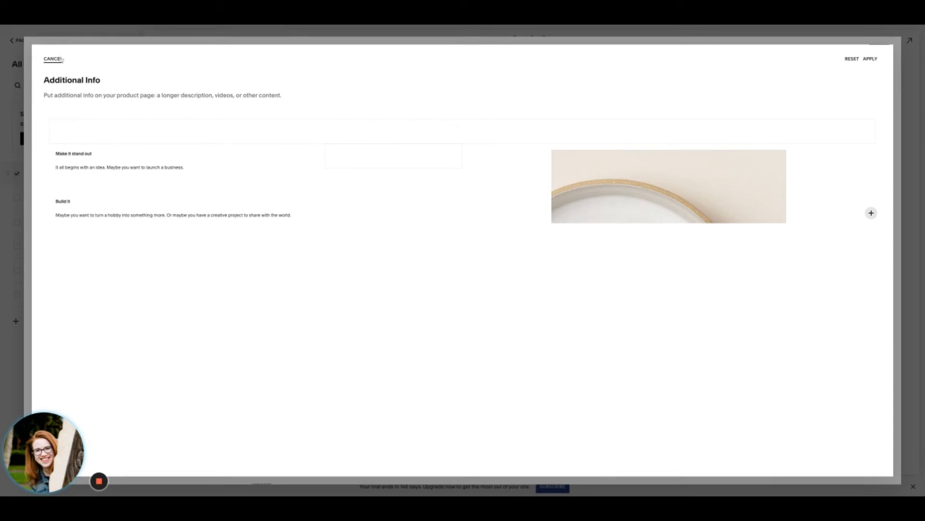
click(689, 204)
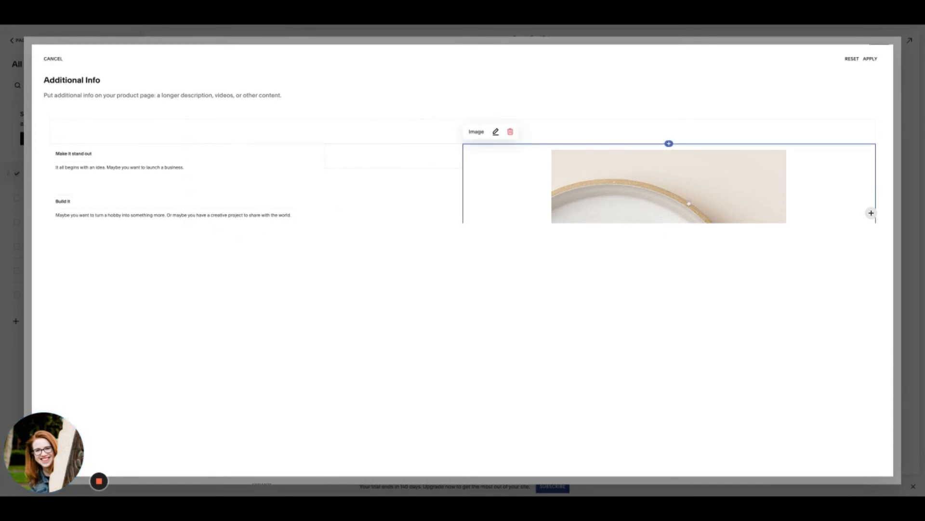
key(Delete)
click(219, 186)
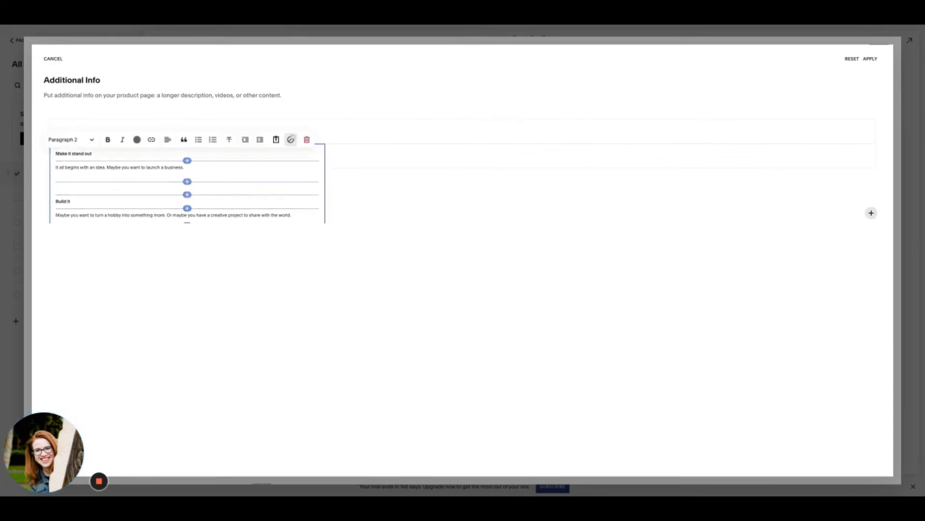
click(307, 139)
click(500, 281)
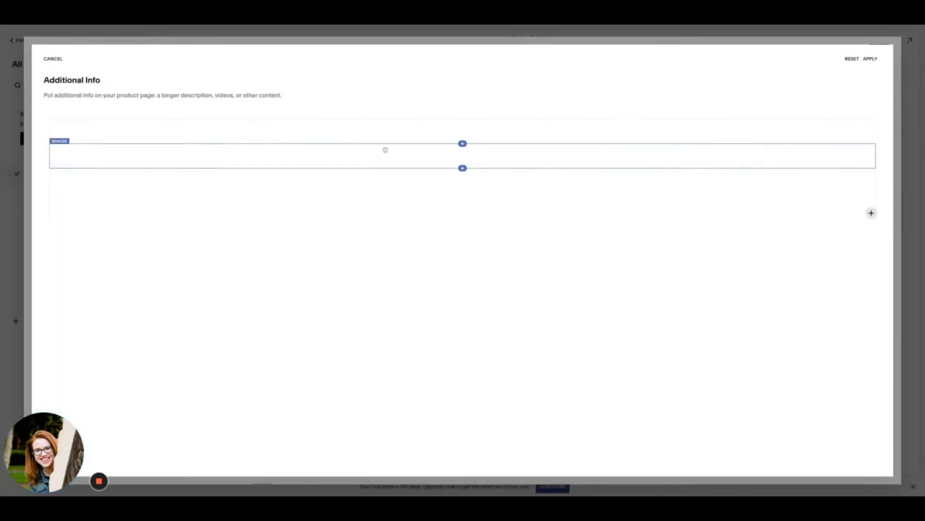
Step: Remove the remaining spacer blocks from the additional info and apply the emptied content to the product
click(386, 150)
click(99, 132)
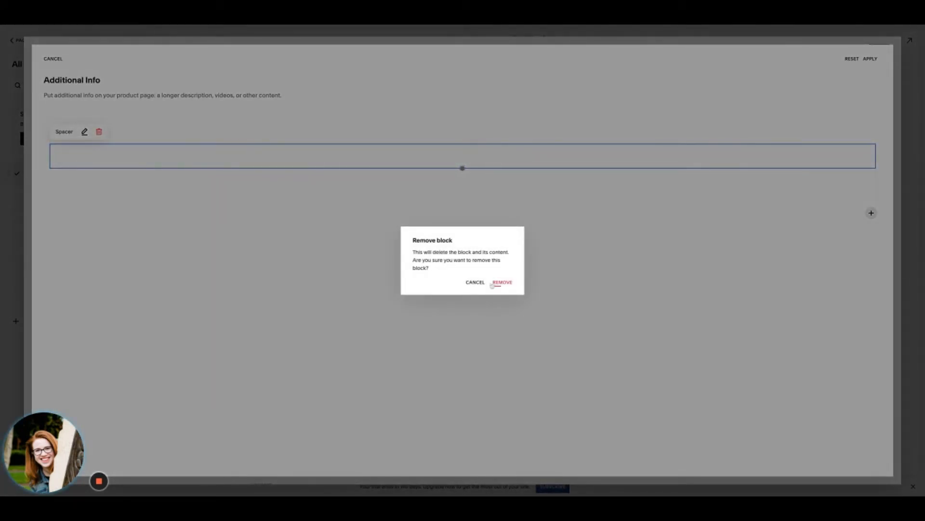
click(497, 282)
click(502, 284)
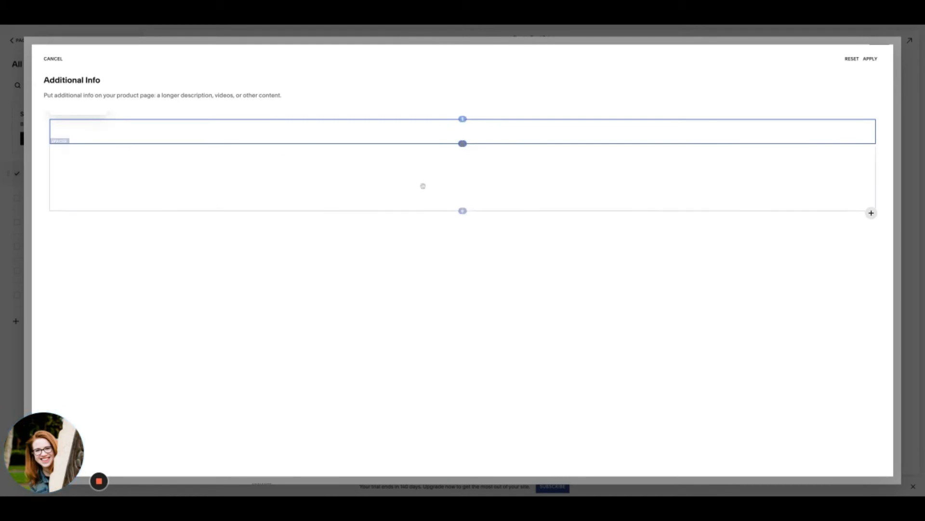
click(286, 180)
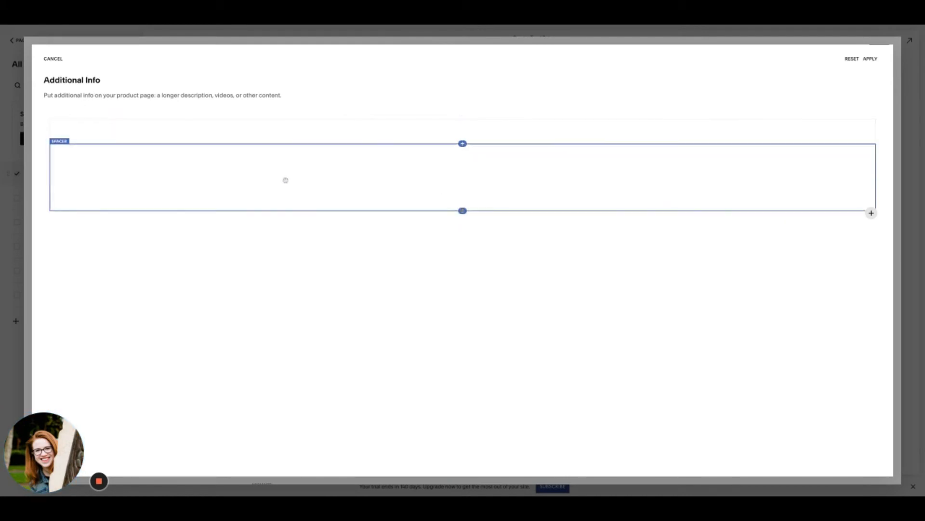
click(99, 132)
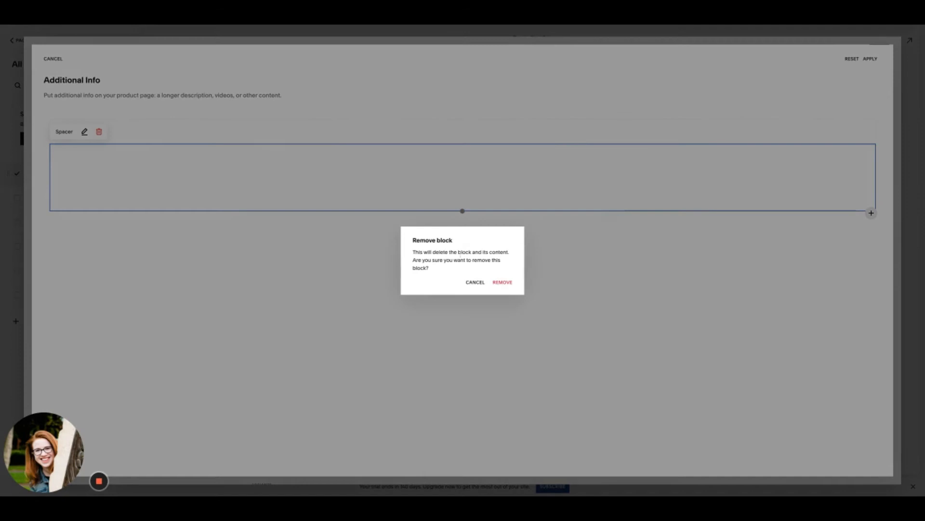
click(500, 283)
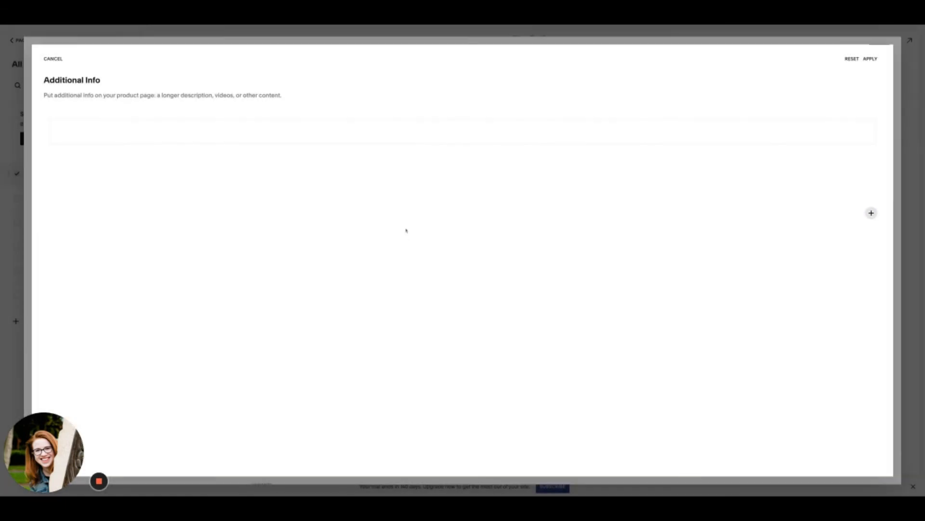
click(100, 114)
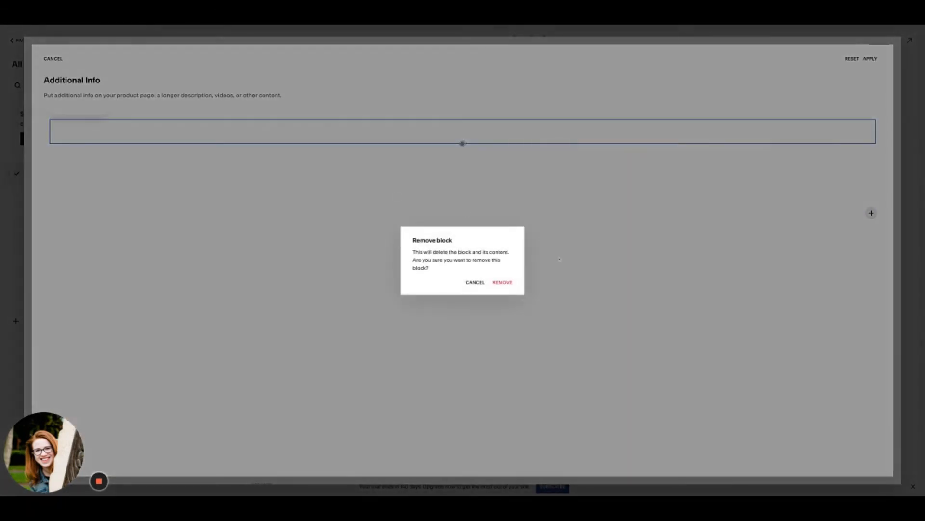
click(508, 283)
click(868, 59)
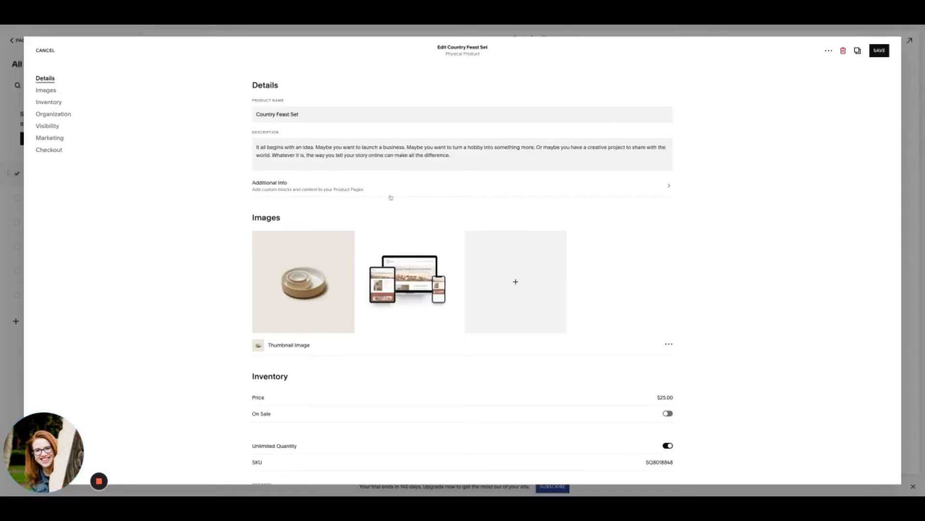
Step: Look over the product's details, images and inventory settings and save the Country Feast Set product
scroll(382, 194, down, 4)
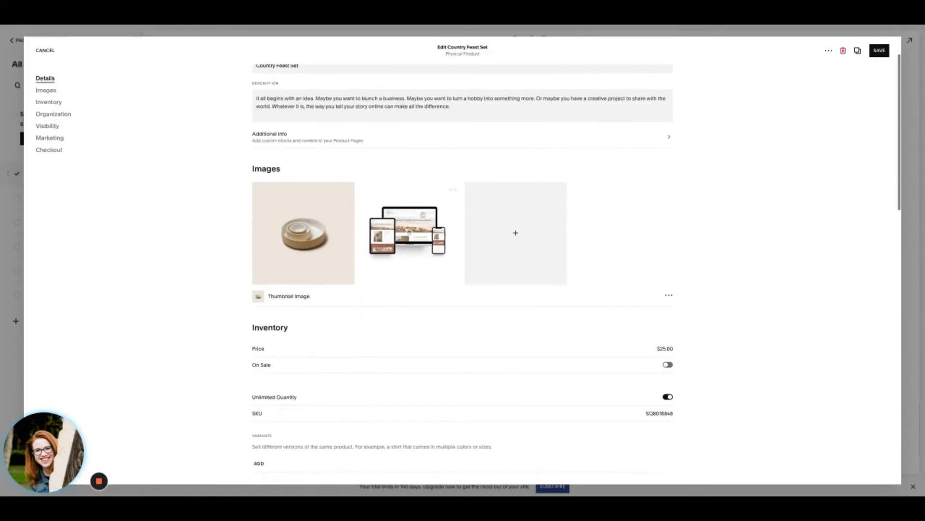
scroll(434, 214, up, 4)
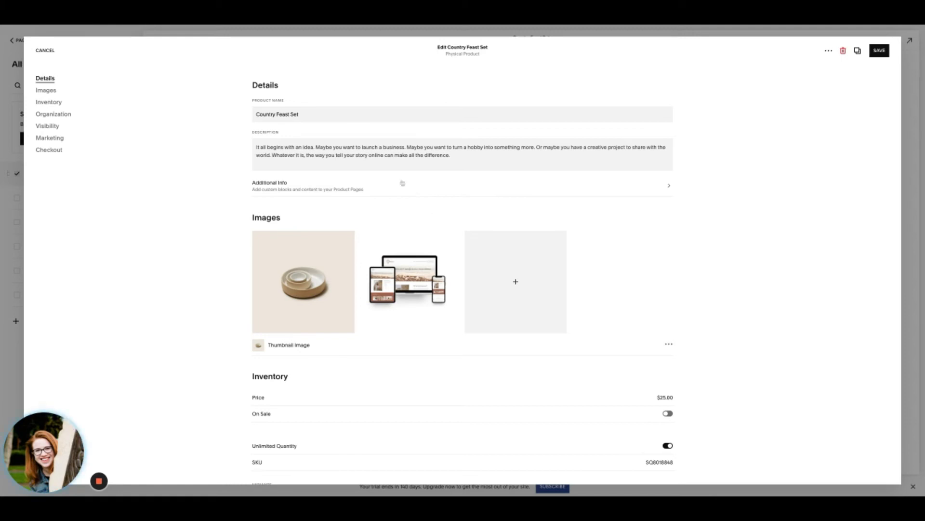
scroll(453, 227, down, 6)
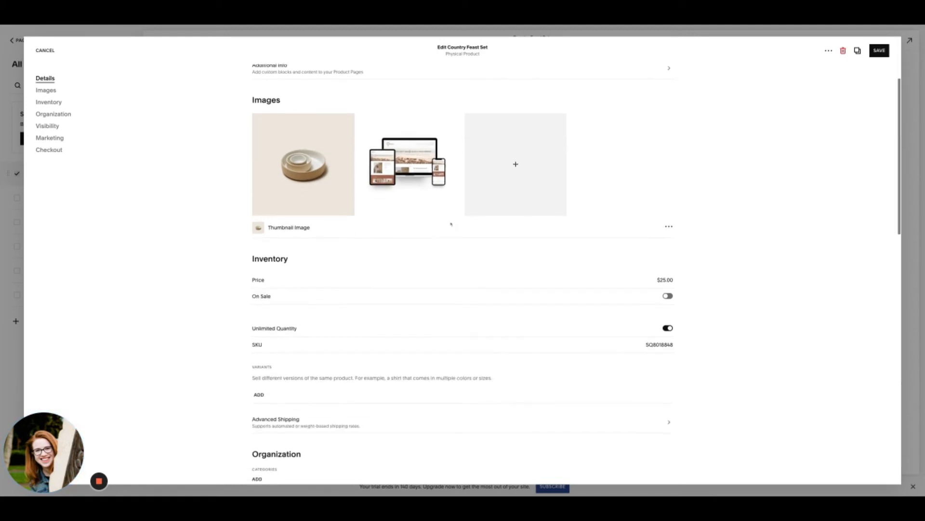
click(875, 53)
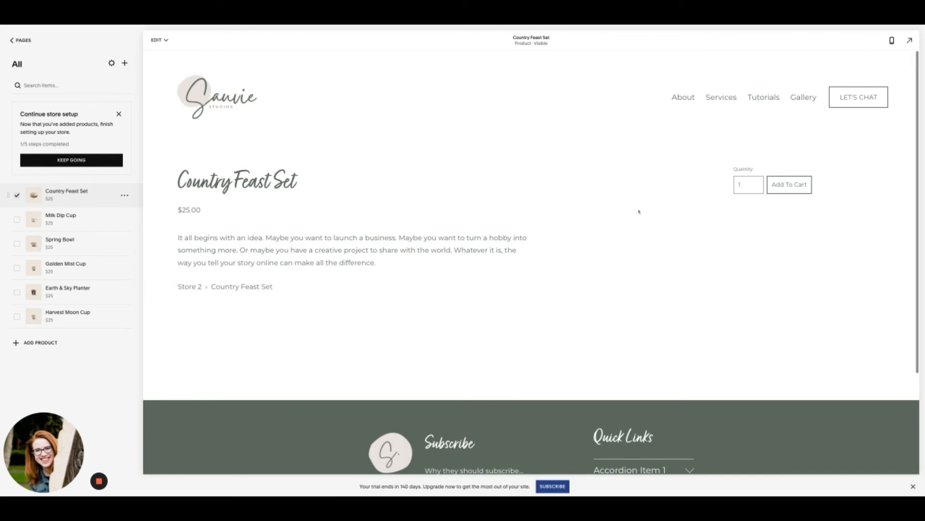
Step: Open the Country Feast Set page for editing, set its format to Half and view the second image in its gallery
scroll(671, 212, down, 1)
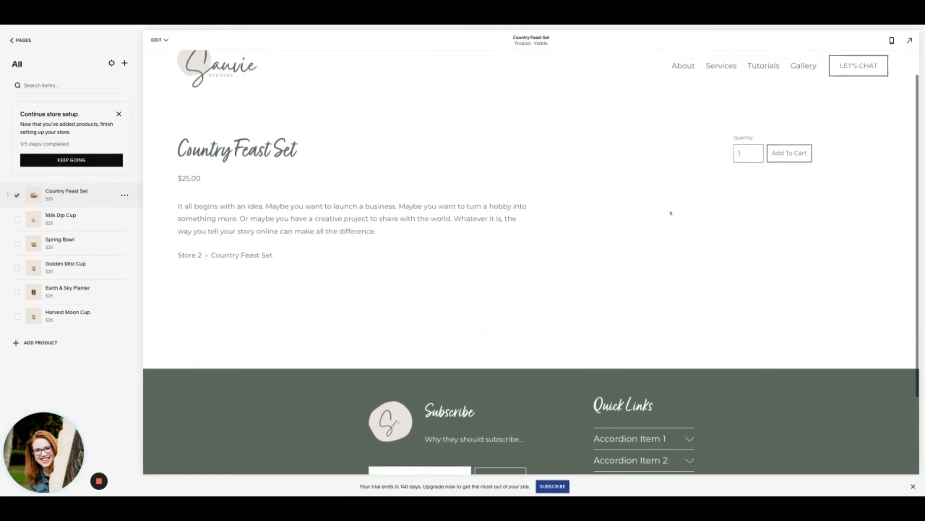
scroll(670, 212, up, 1)
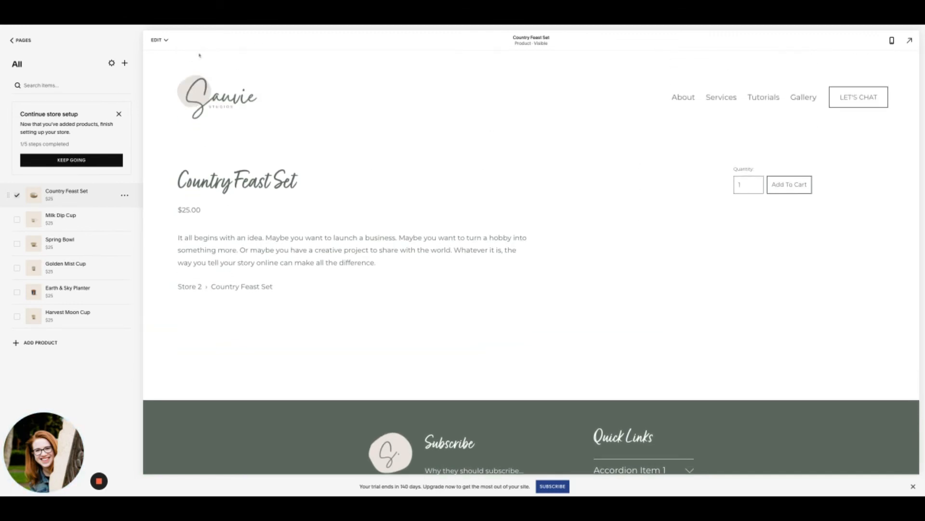
click(169, 70)
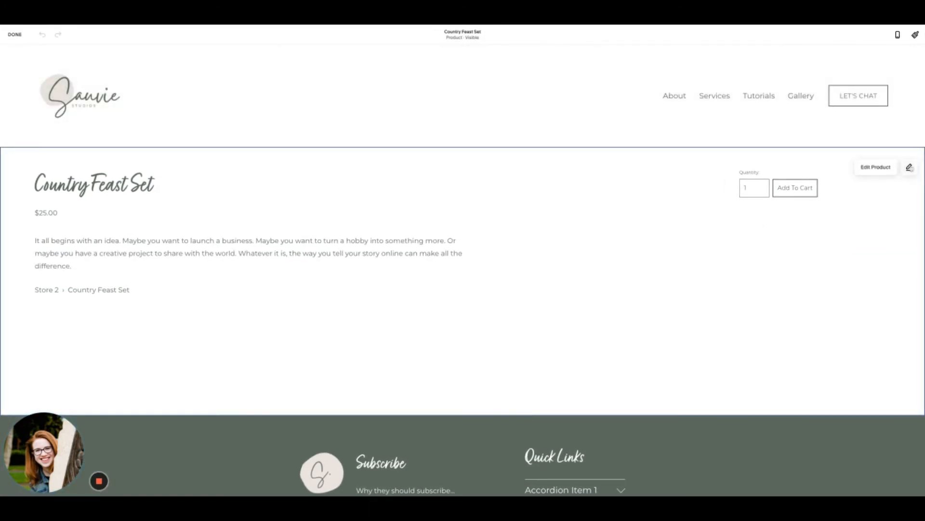
click(910, 167)
click(859, 207)
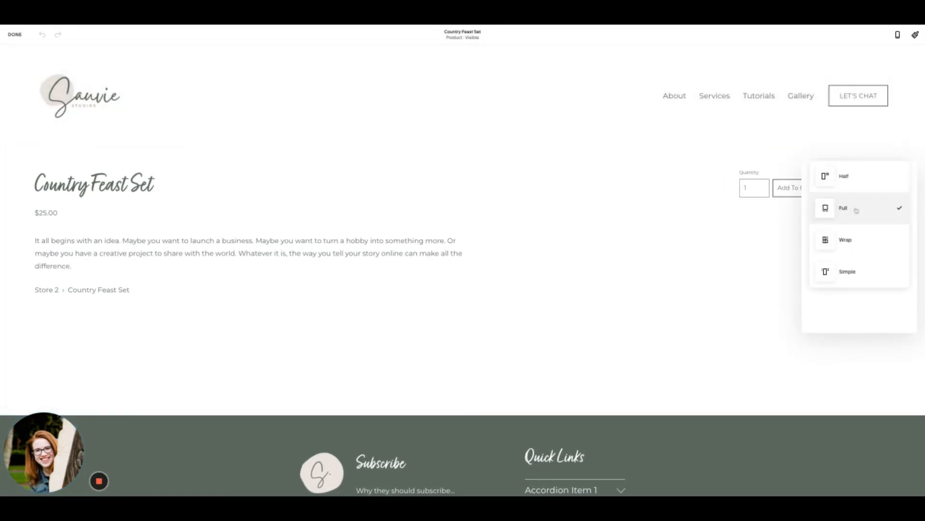
click(857, 172)
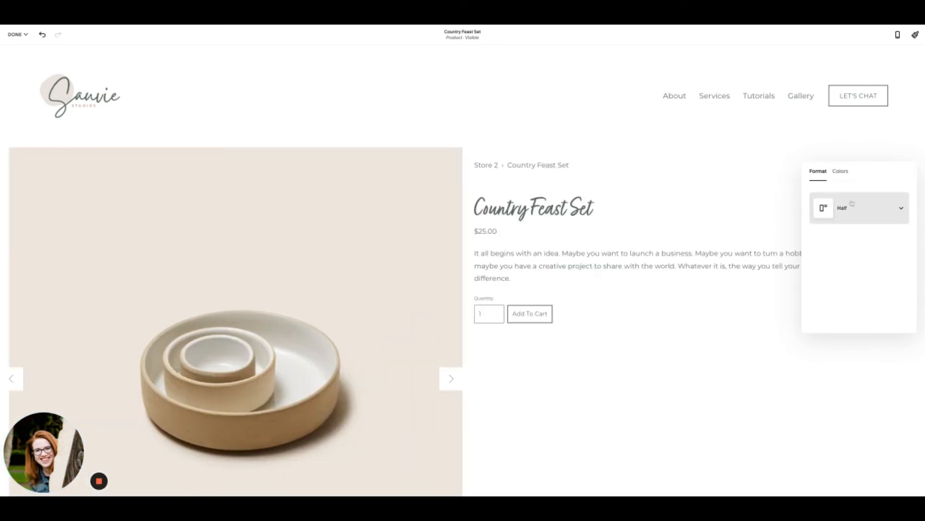
scroll(401, 256, down, 4)
click(451, 198)
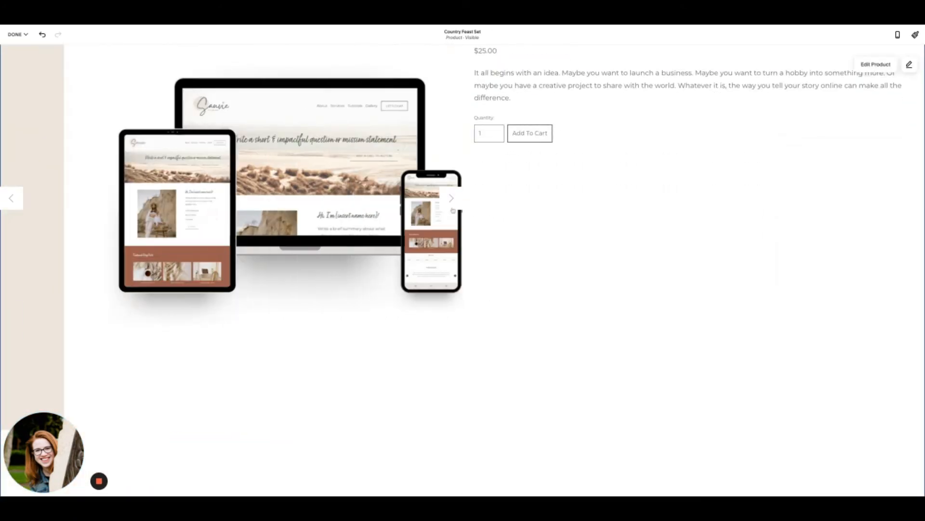
Step: Change the product page format to Wrap and look over how the images and product details are arranged
click(910, 73)
click(871, 107)
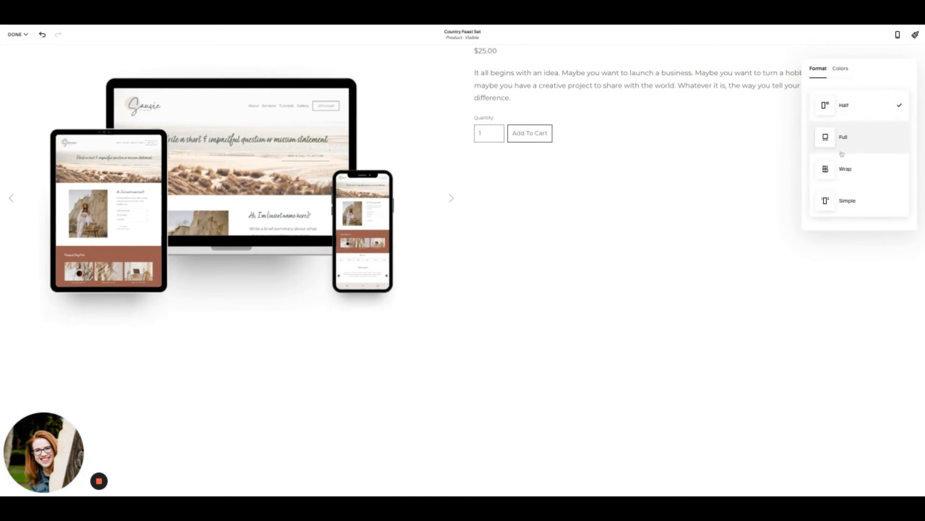
click(871, 175)
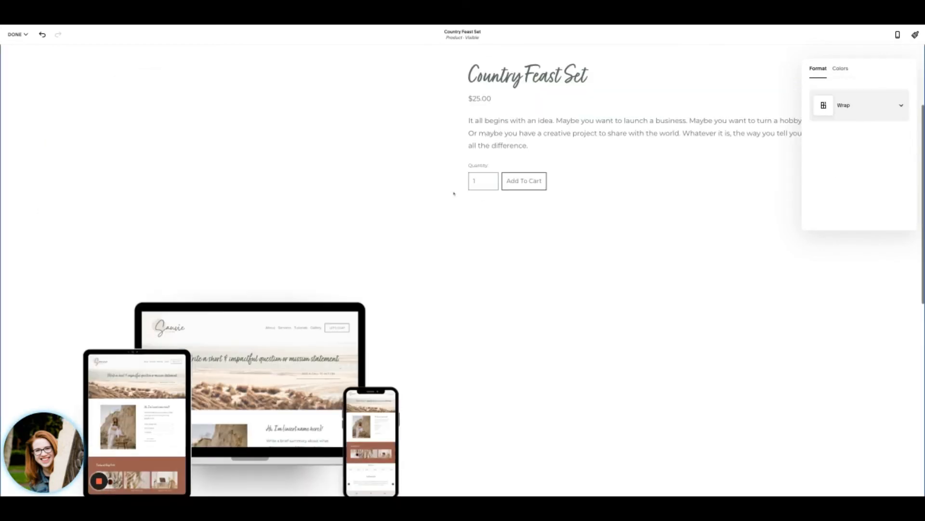
scroll(371, 214, down, 6)
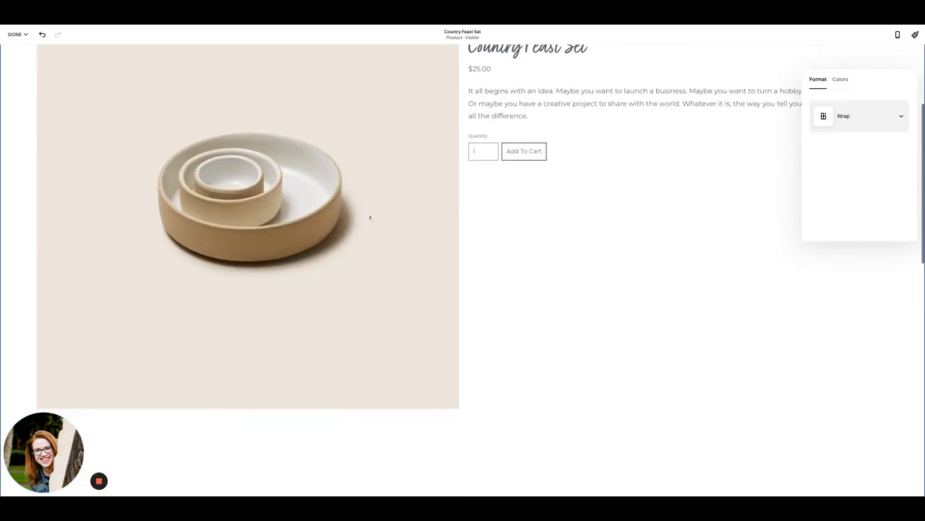
scroll(383, 208, down, 4)
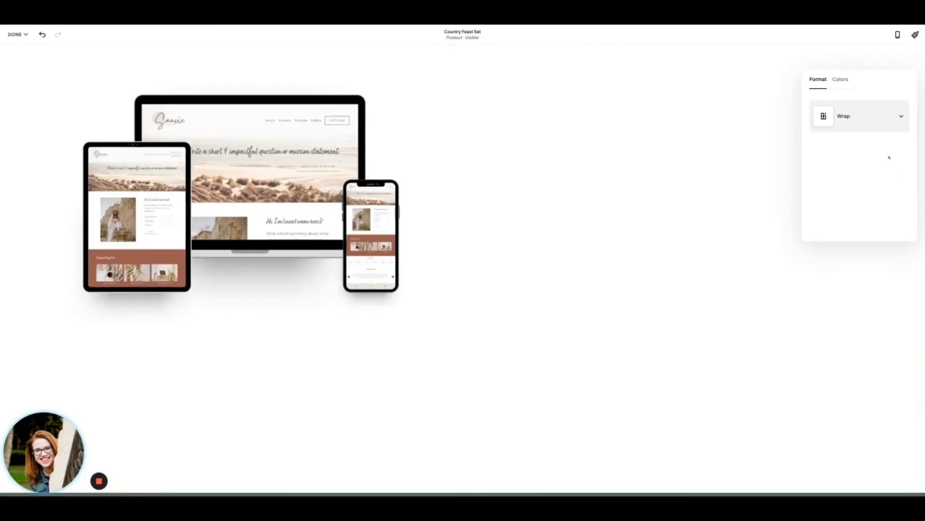
scroll(798, 230, up, 2)
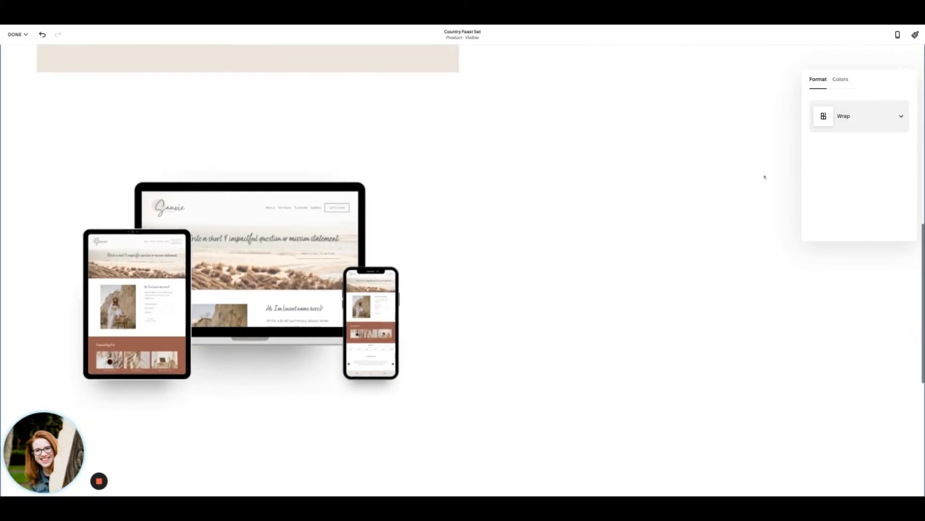
scroll(820, 154, up, 4)
Step: Change the product page format to Simple and set its gallery width to 63%
click(882, 124)
click(859, 148)
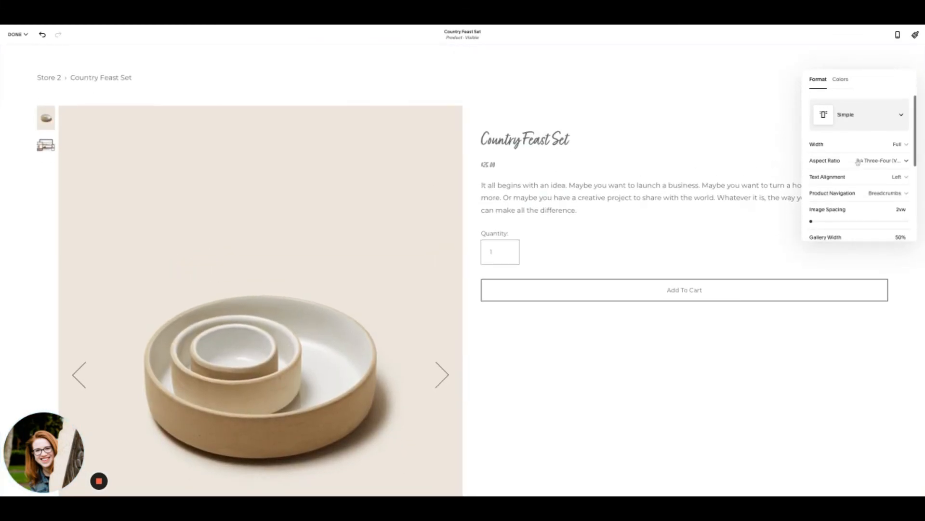
scroll(863, 163, down, 1)
scroll(862, 155, down, 2)
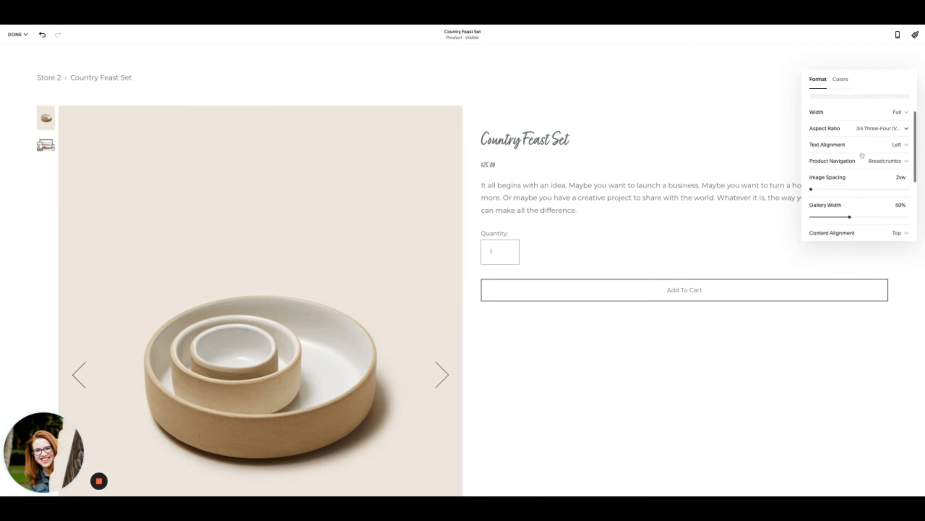
scroll(862, 155, up, 2)
scroll(862, 156, down, 2)
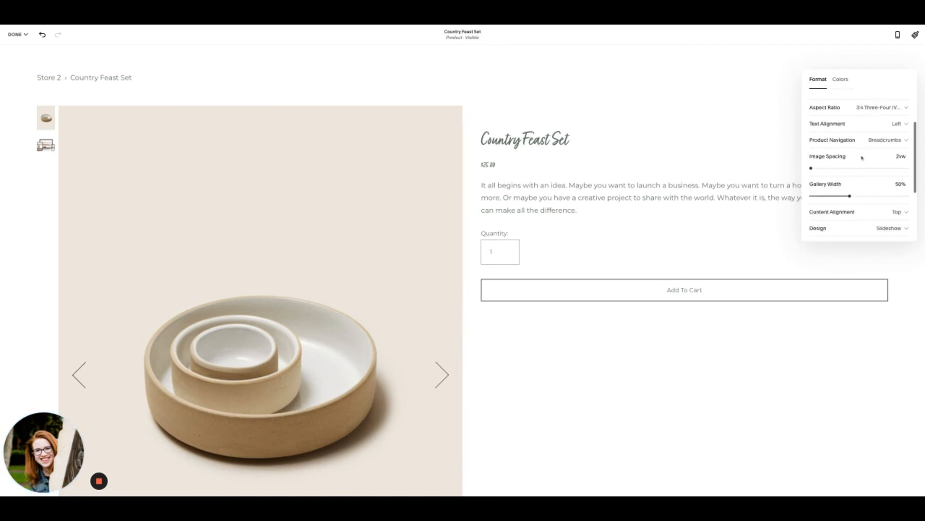
drag(837, 199, 835, 197)
click(877, 197)
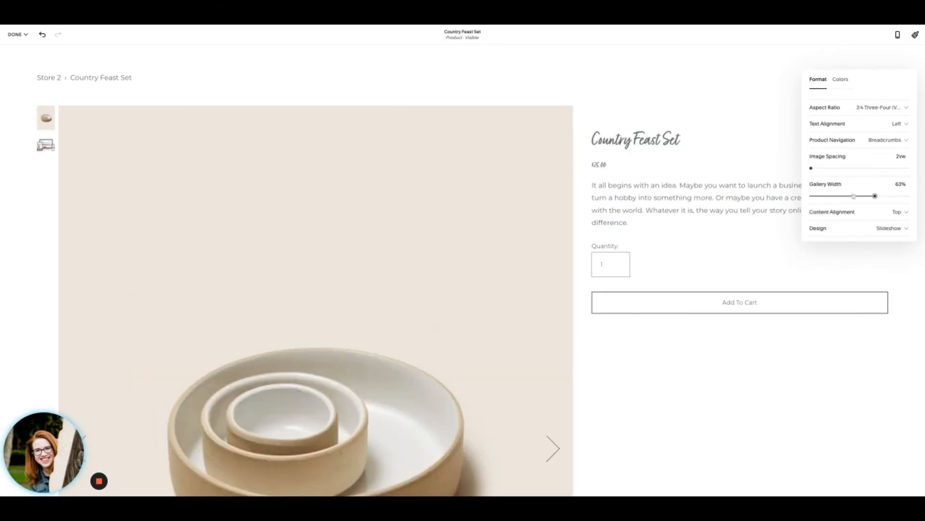
Step: Try centering the content alignment and return it to Top
scroll(854, 195, down, 1)
click(863, 172)
click(861, 187)
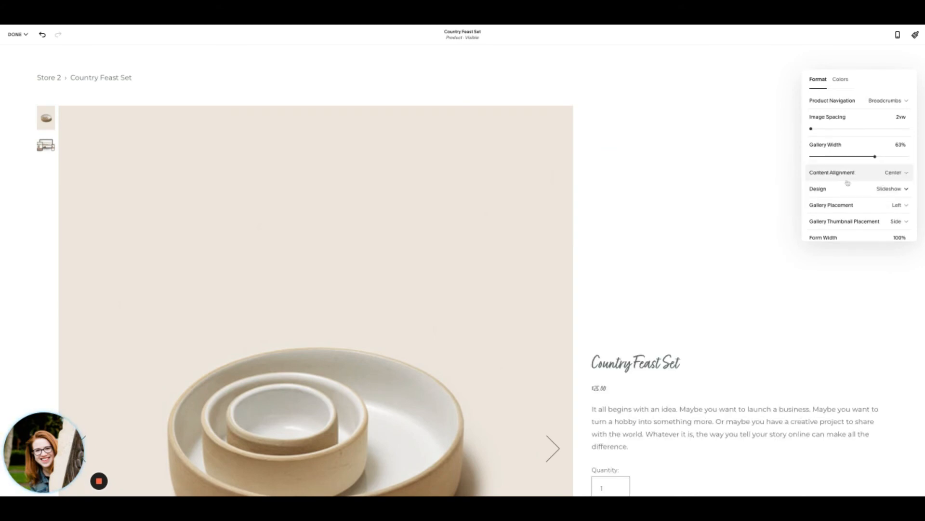
click(848, 179)
click(832, 155)
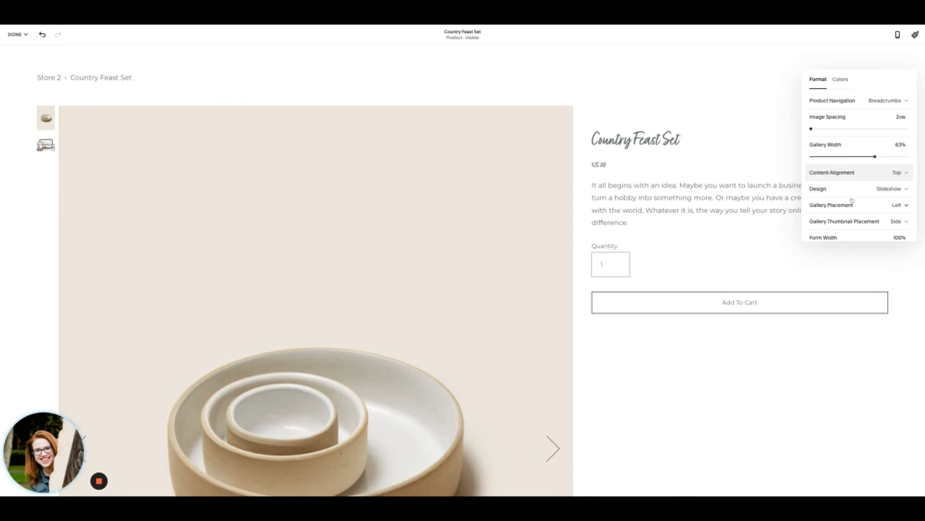
Step: Set the gallery placement to Right and the gallery design to Stacked, and view the stacked images
click(852, 205)
click(843, 221)
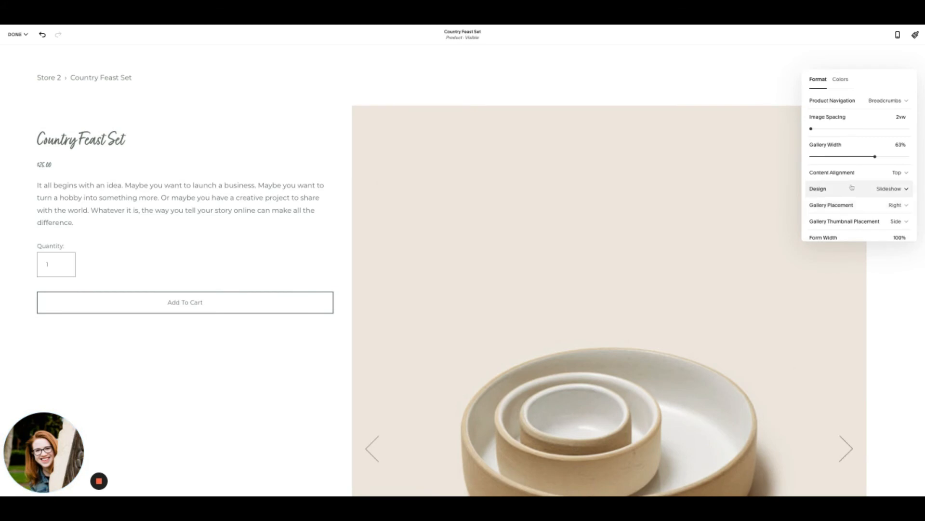
click(846, 189)
click(839, 204)
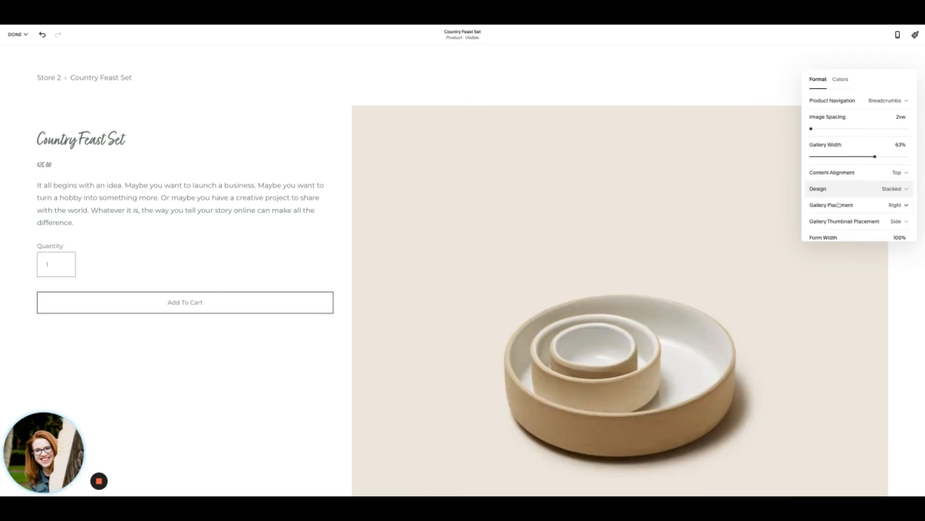
scroll(611, 223, down, 11)
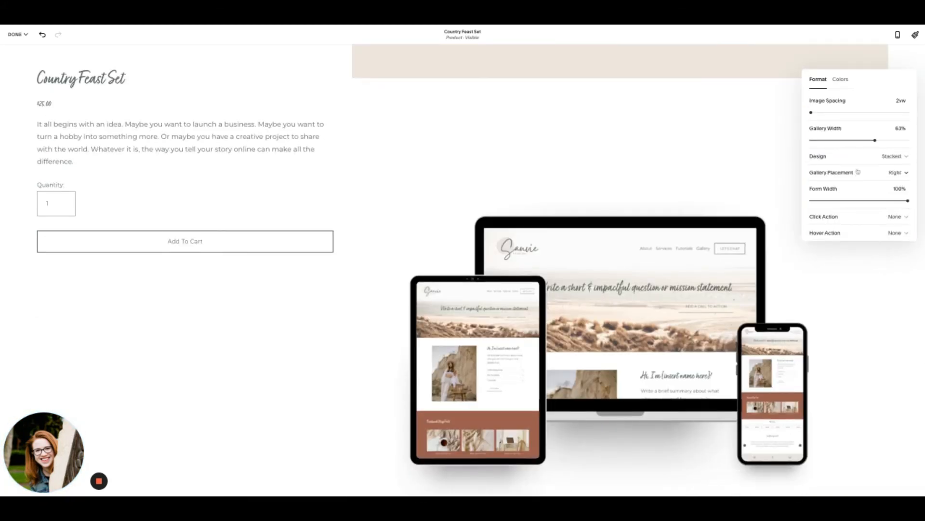
Step: Change the gallery design to Carousel and view the resulting product layout
click(855, 178)
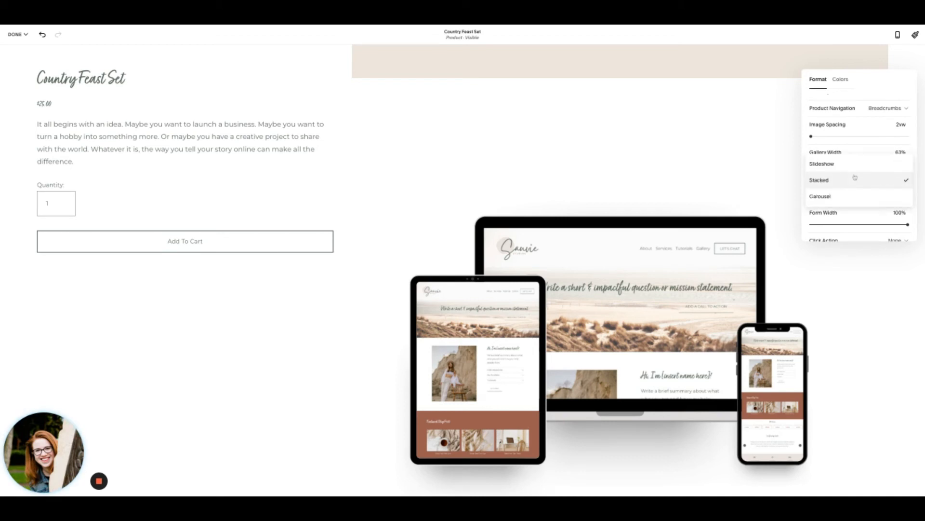
click(842, 197)
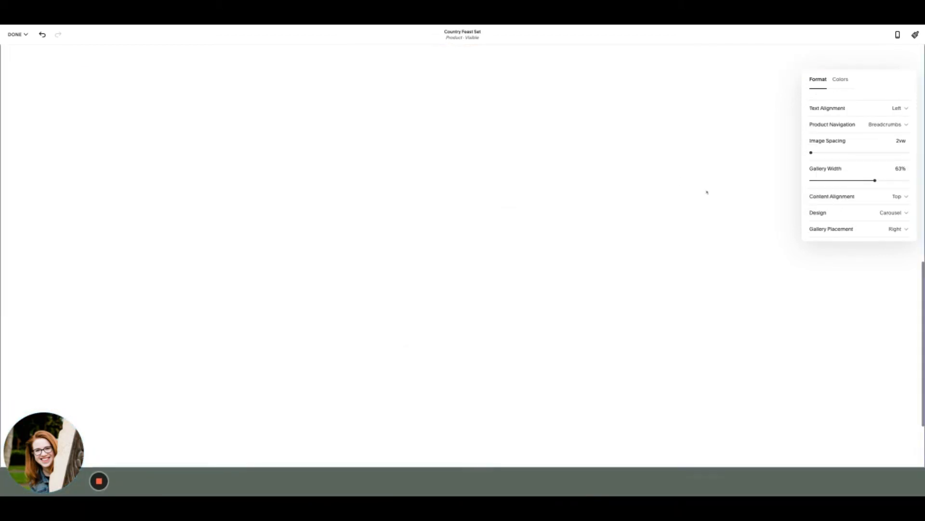
scroll(703, 192, down, 3)
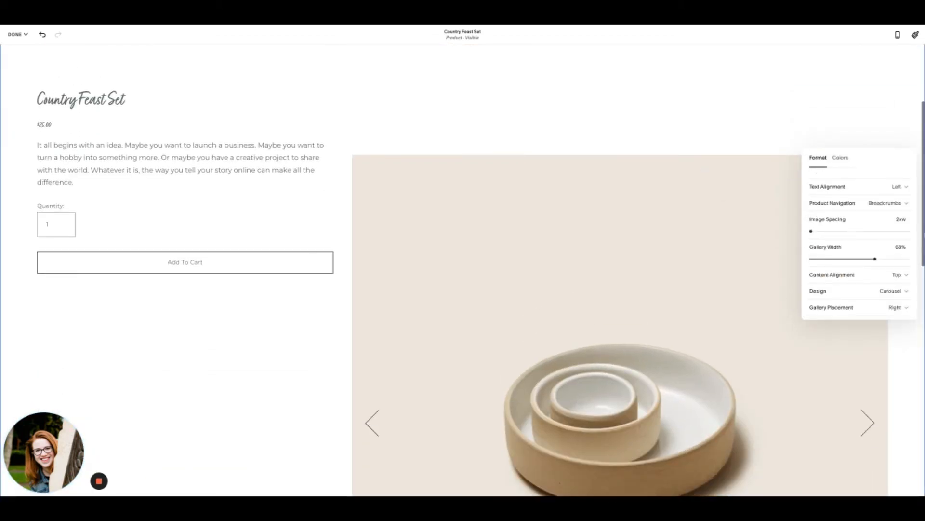
Step: Set the gallery width to 54% and the form width to 79%
click(855, 260)
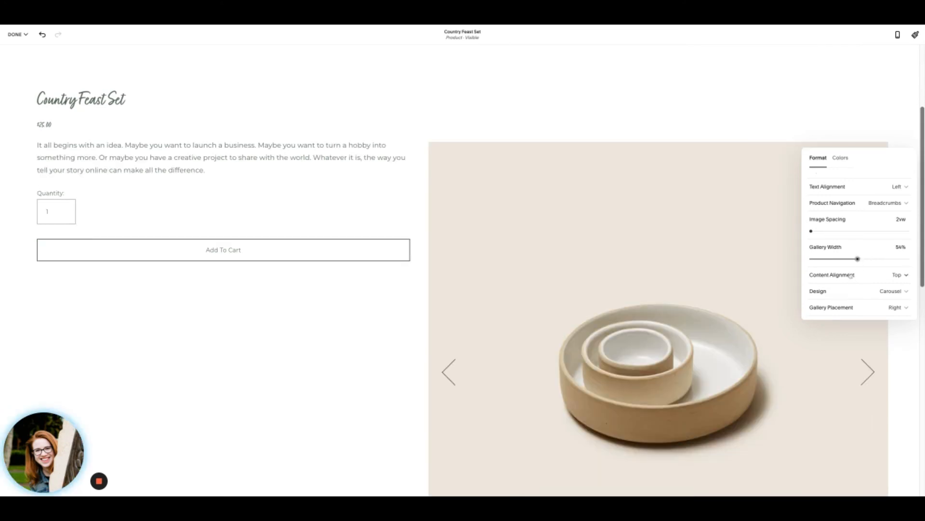
scroll(848, 264, down, 1)
scroll(830, 267, down, 2)
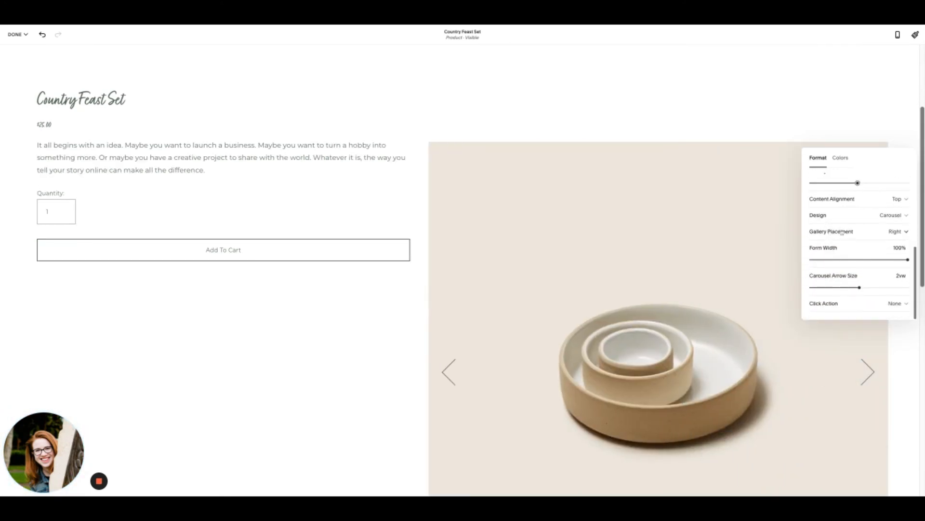
click(867, 259)
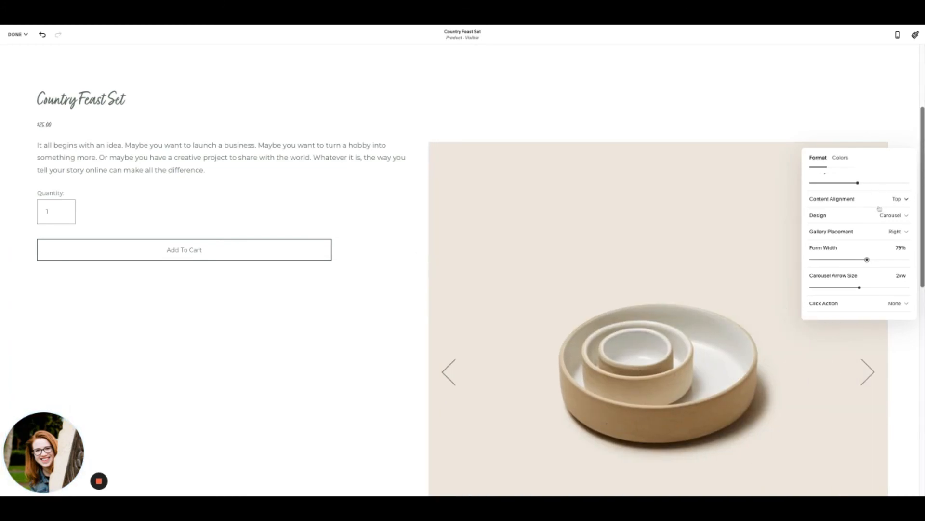
Step: Change the product page format to Full and look over the images and the details below them
scroll(880, 209, up, 5)
click(848, 192)
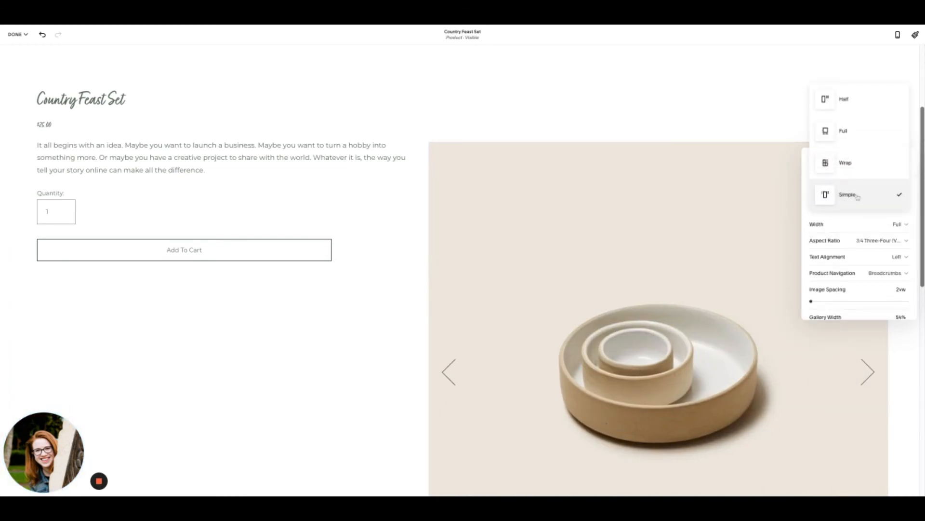
click(856, 140)
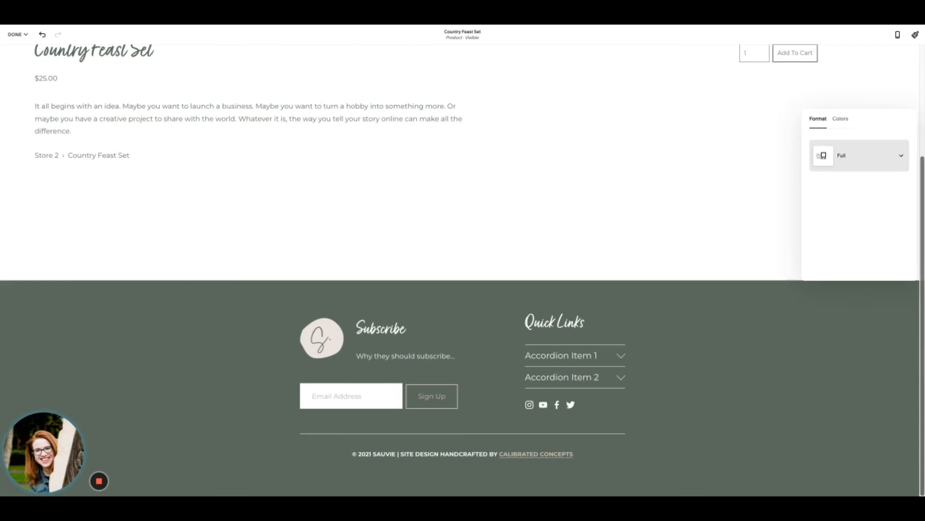
scroll(554, 159, down, 3)
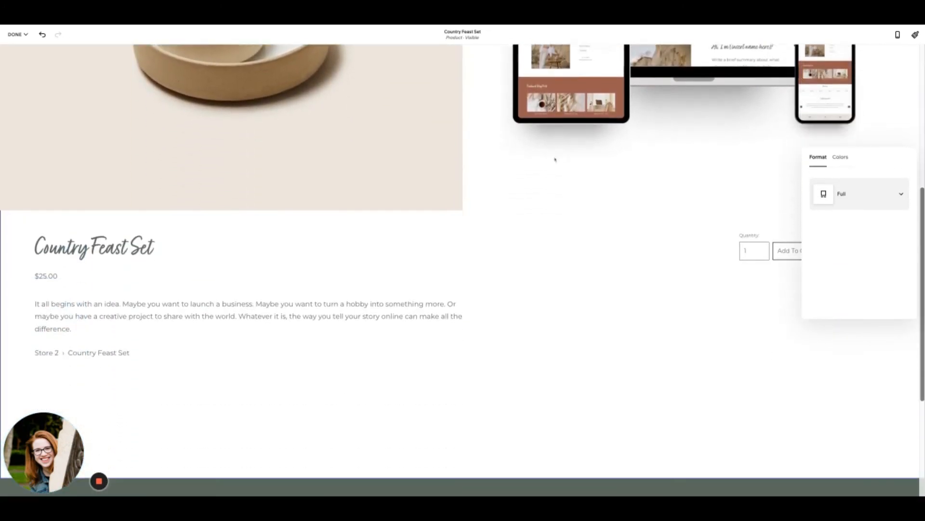
scroll(473, 167, up, 5)
scroll(483, 240, down, 3)
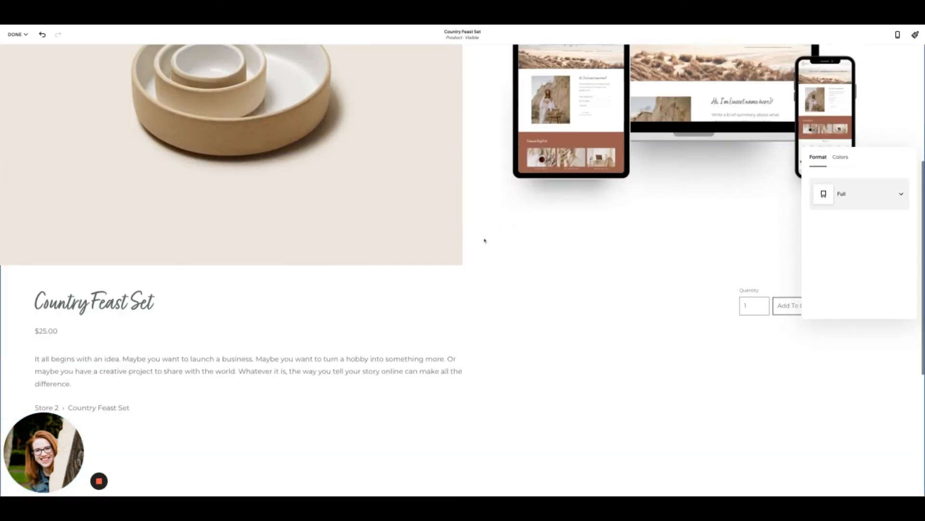
Step: Look over the color themes available for the product section and return to its format settings
click(841, 157)
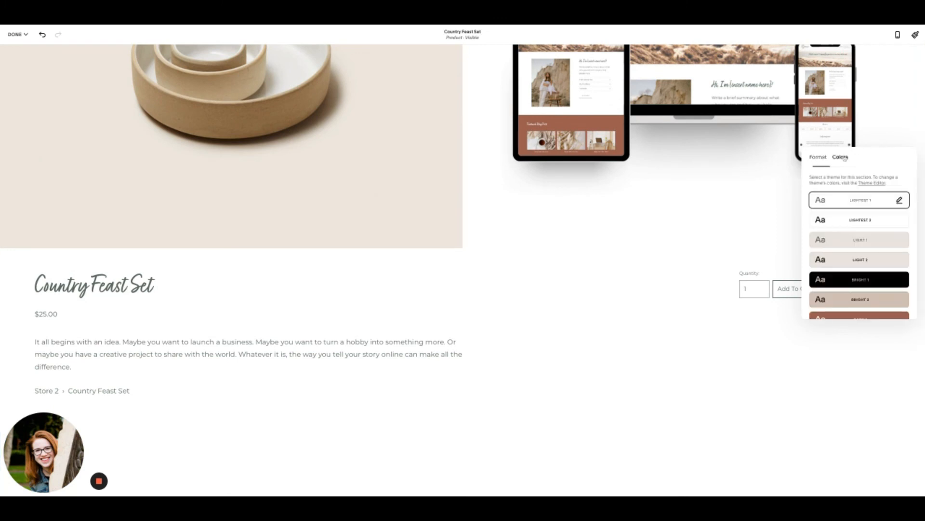
click(818, 157)
click(839, 157)
click(818, 157)
Step: Preview the product page in the Half format and set the format to Wrap
click(858, 192)
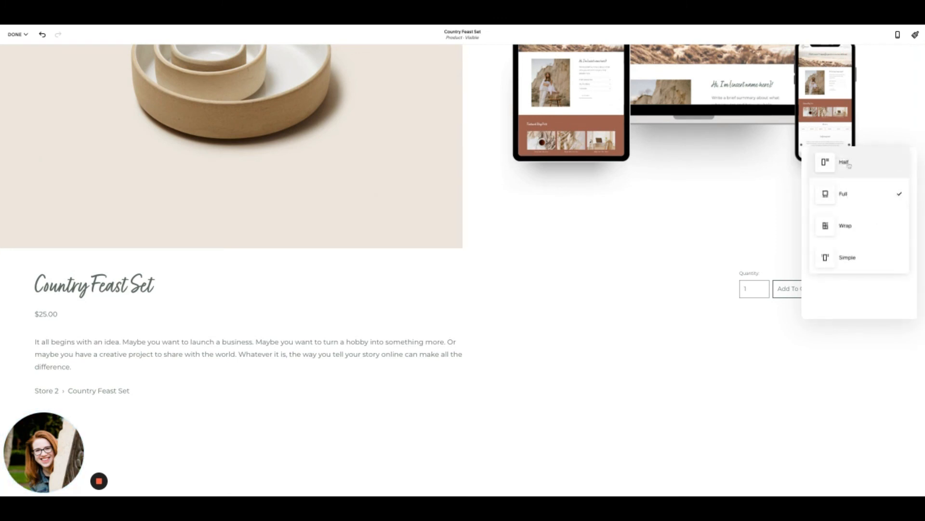
click(841, 161)
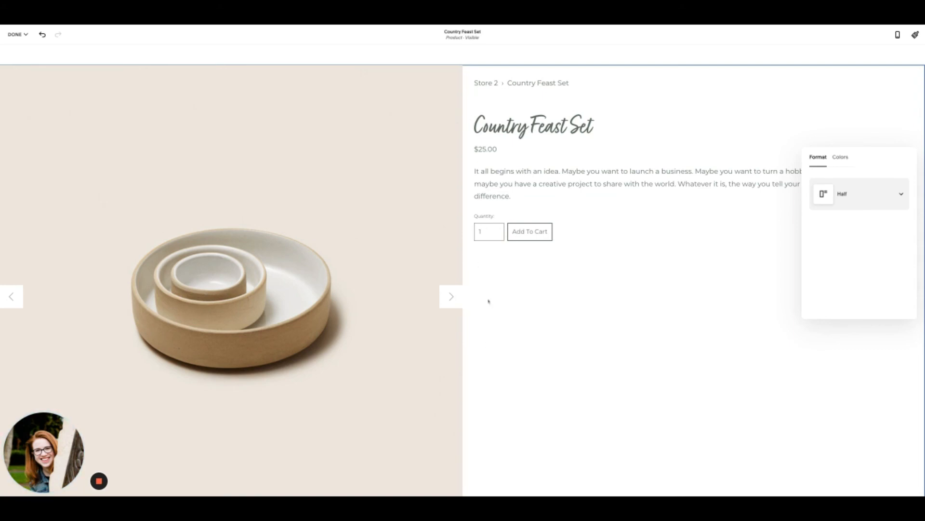
click(851, 198)
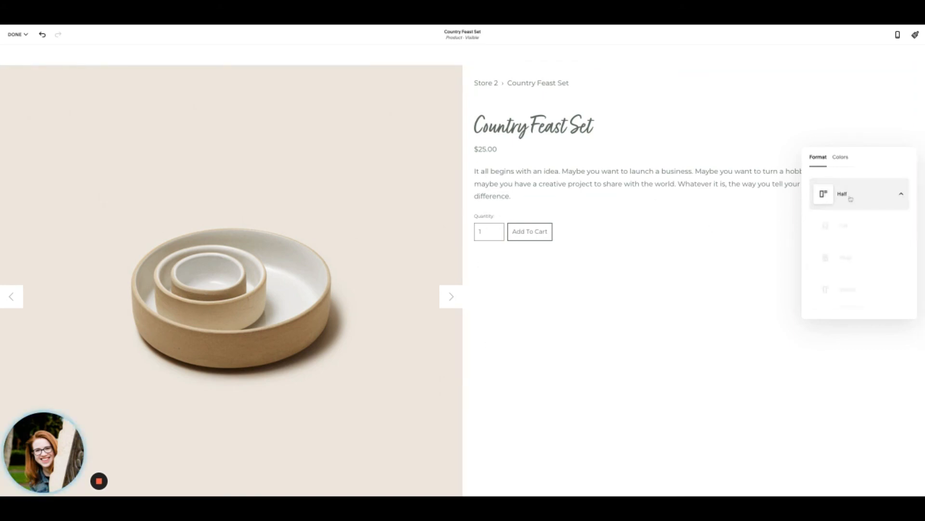
click(860, 257)
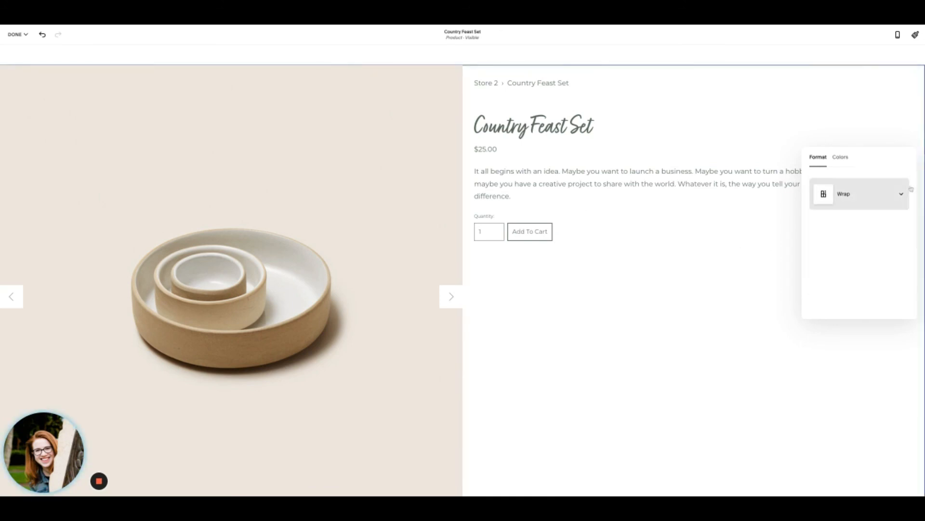
Step: Look over the product images and details in the Wrap layout
scroll(583, 198, down, 6)
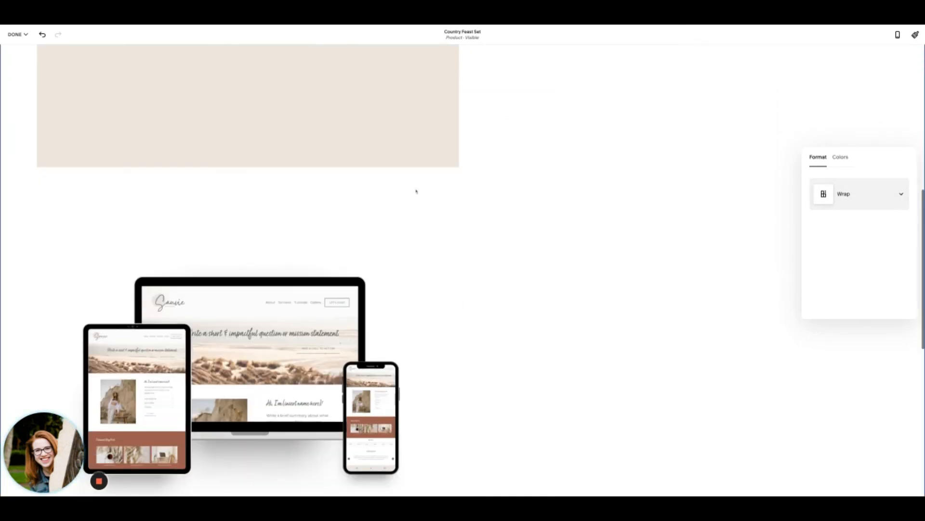
scroll(416, 192, down, 5)
scroll(415, 191, up, 15)
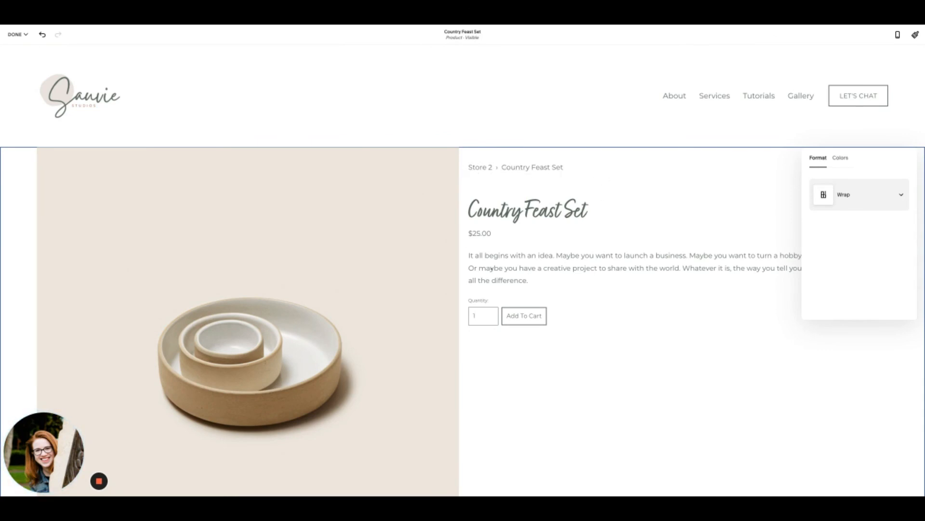
scroll(129, 237, down, 7)
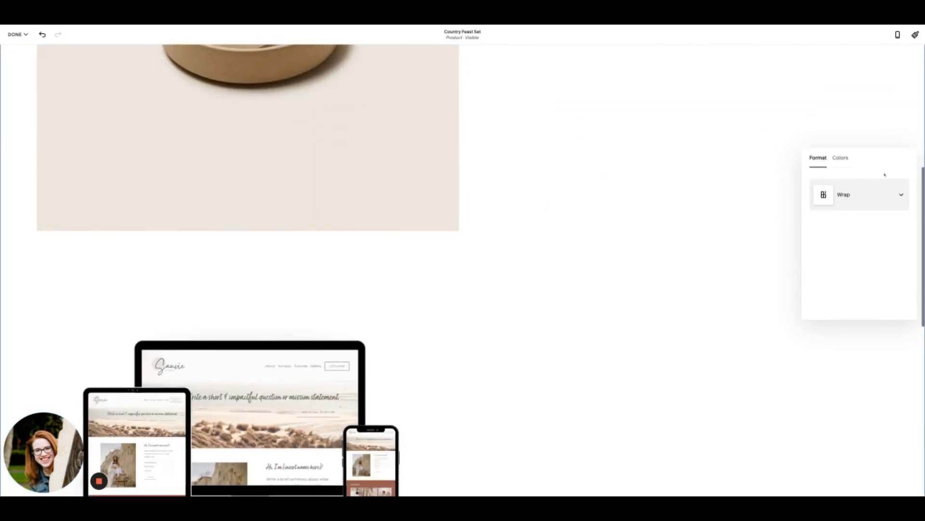
Step: Set the product page format to Simple and look over its layout settings
click(854, 195)
click(840, 228)
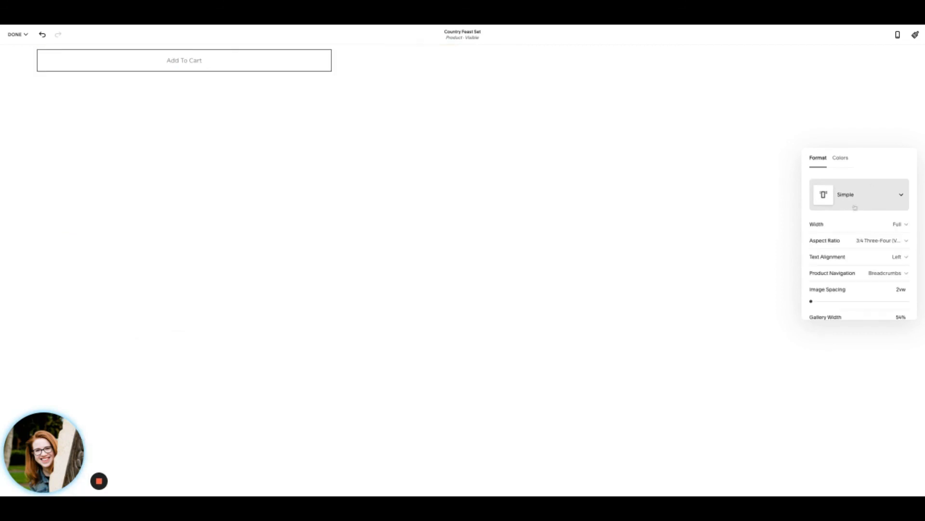
scroll(853, 233, down, 3)
scroll(854, 232, down, 1)
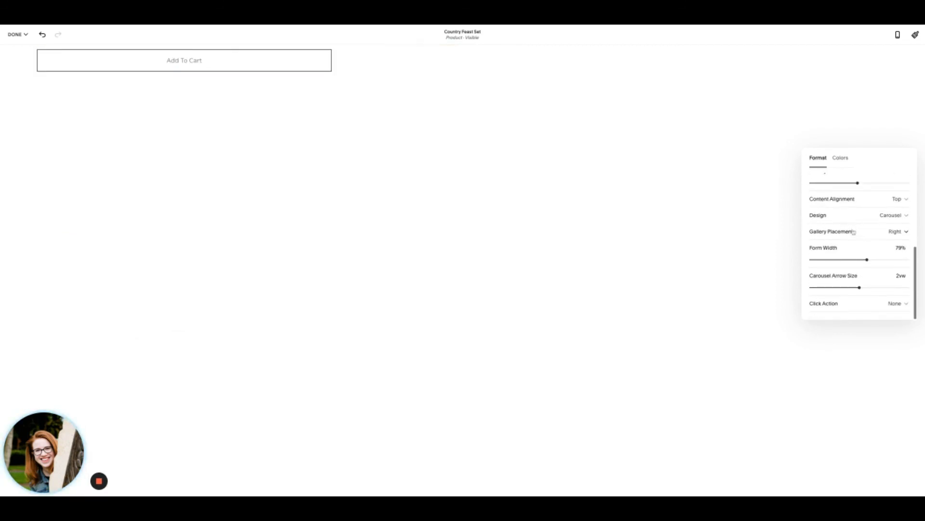
scroll(875, 216, up, 4)
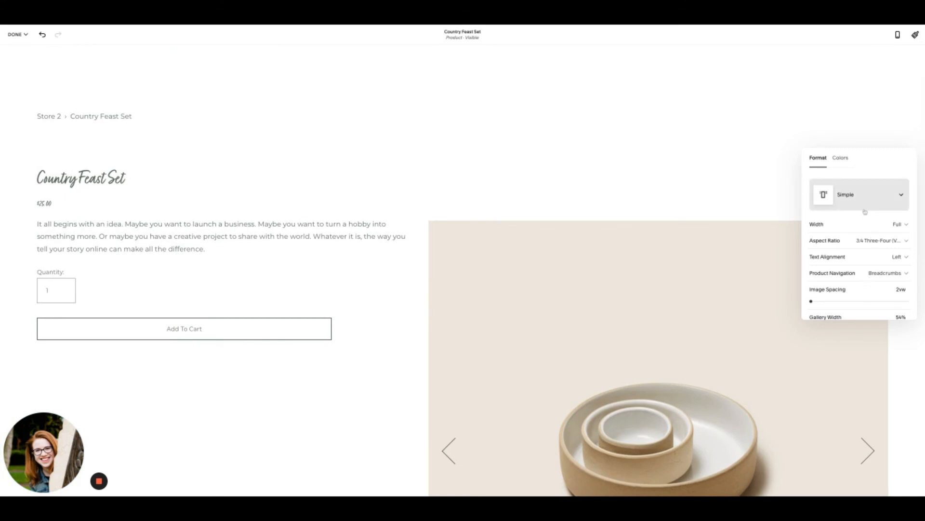
Step: Review the Simple format's settings, check the content alignment choices keeping Top, and close the section settings
scroll(888, 275, down, 3)
scroll(889, 274, up, 3)
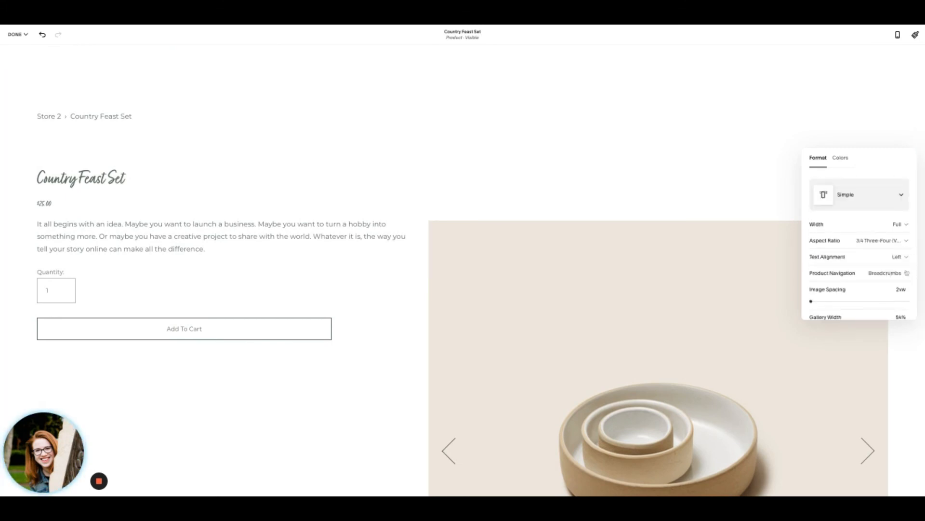
scroll(896, 255, down, 3)
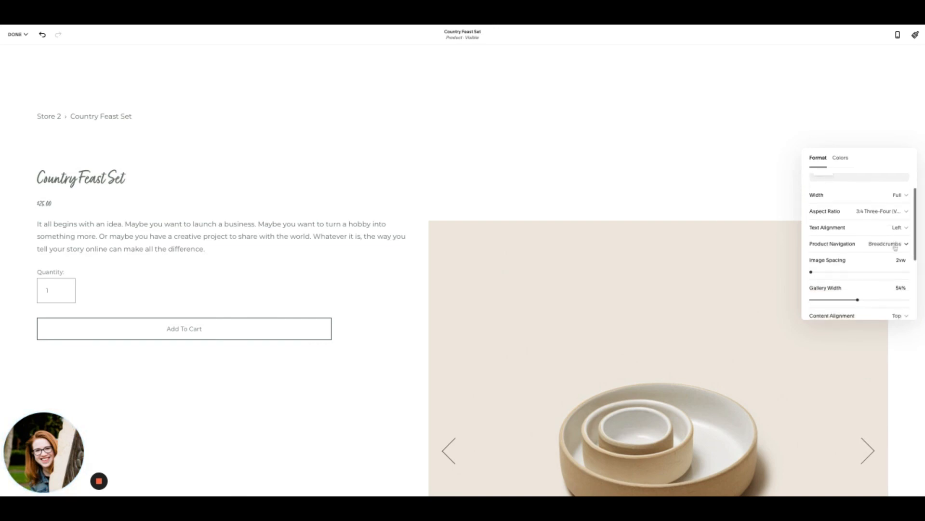
click(885, 239)
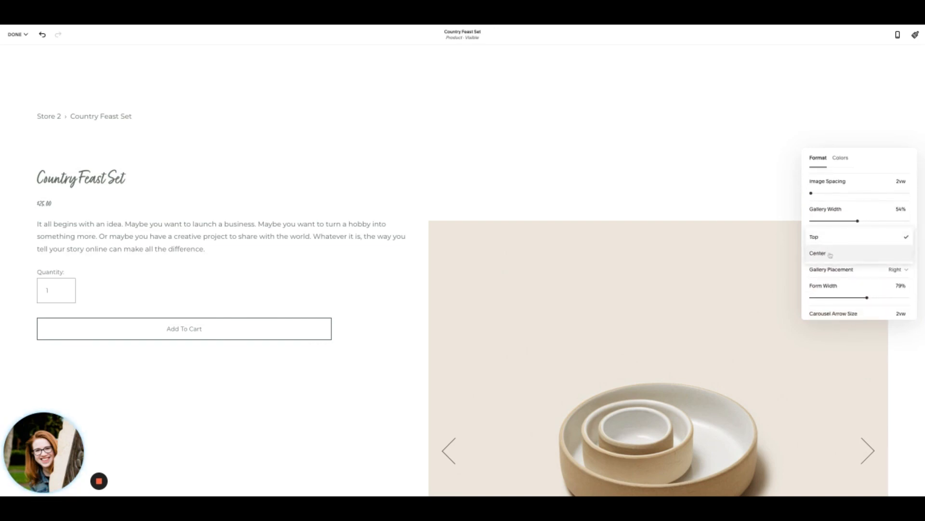
click(821, 239)
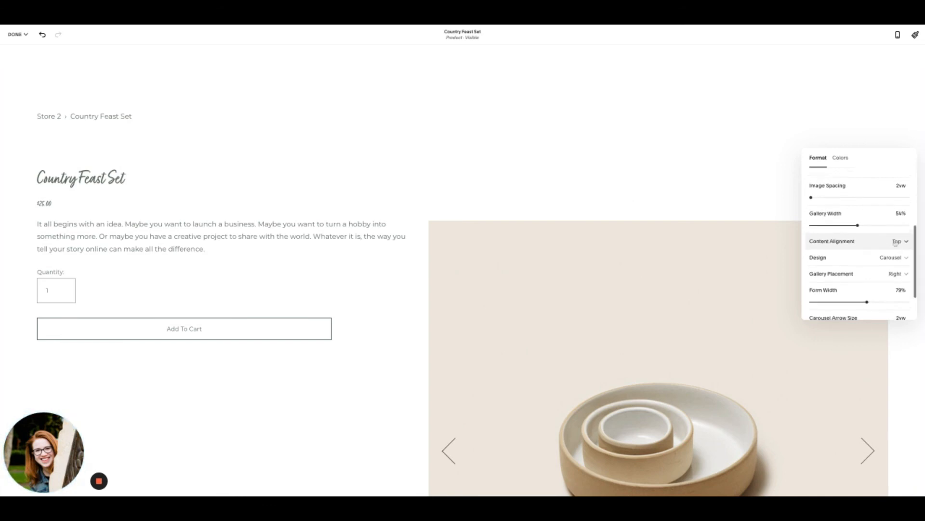
scroll(877, 246, up, 1)
scroll(865, 246, down, 3)
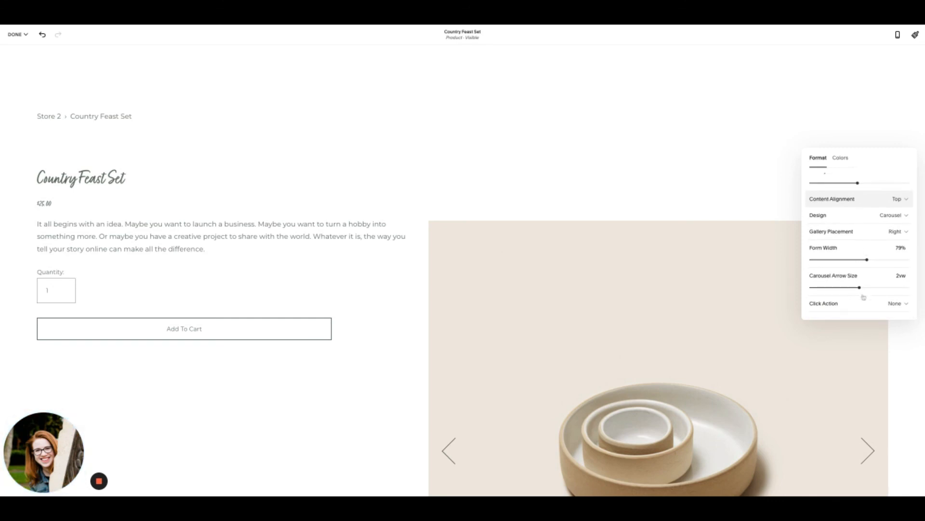
scroll(850, 255, up, 5)
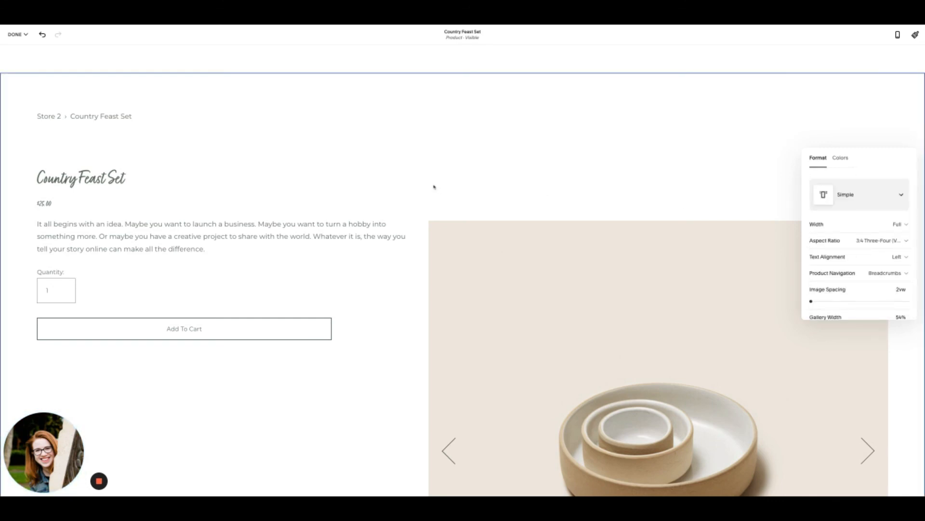
scroll(851, 245, down, 5)
click(762, 143)
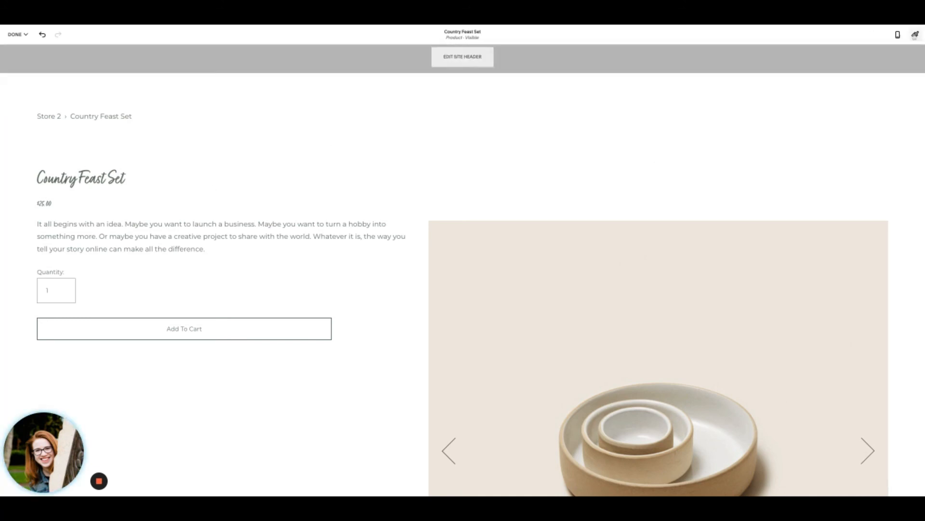
Step: Set the product's item title size to Heading 1 in the site font styles and open the options for finishing the edit
click(915, 35)
click(821, 100)
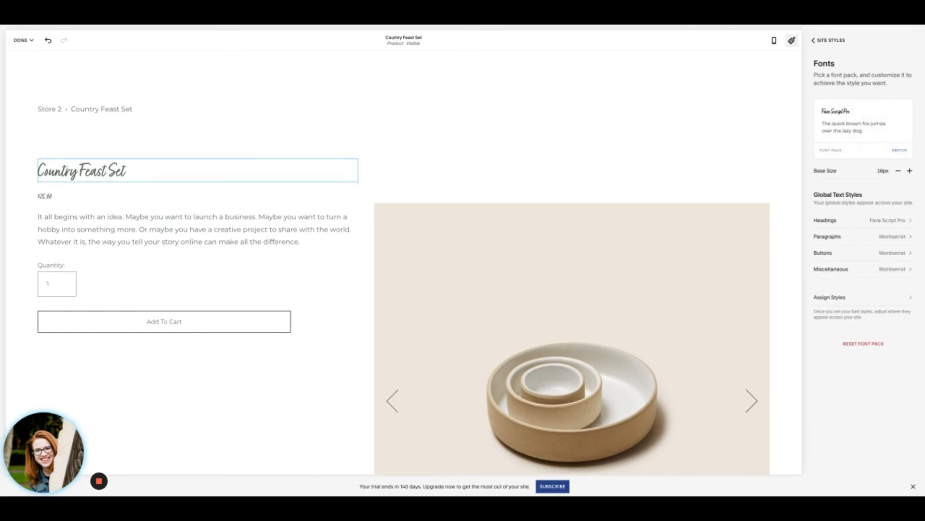
click(338, 173)
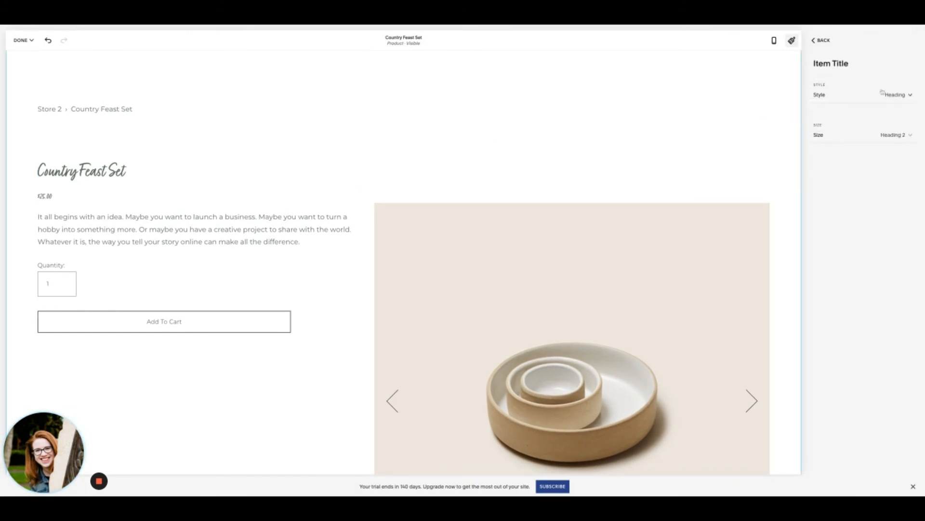
click(892, 134)
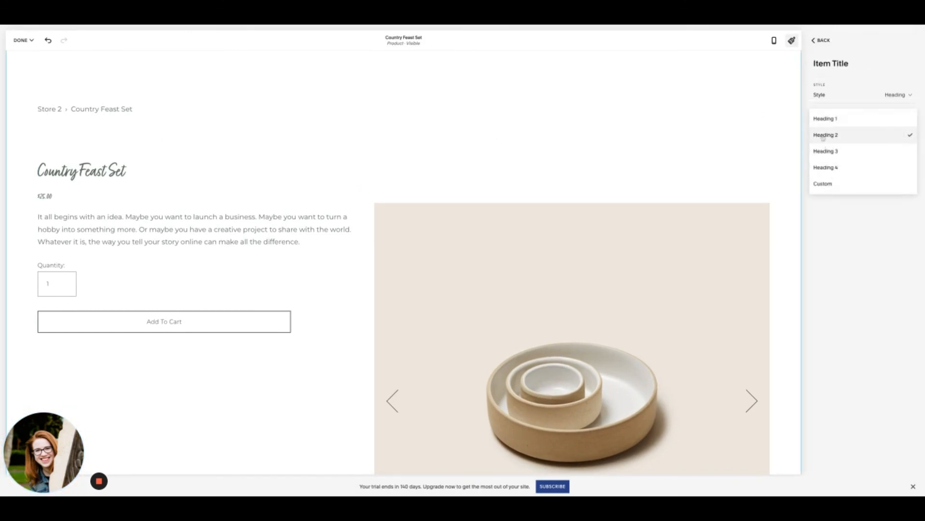
click(825, 121)
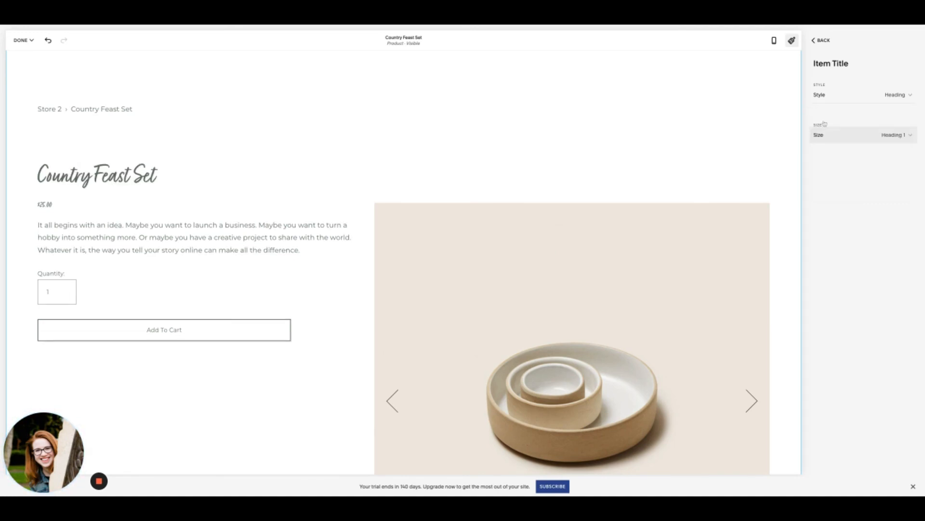
click(22, 41)
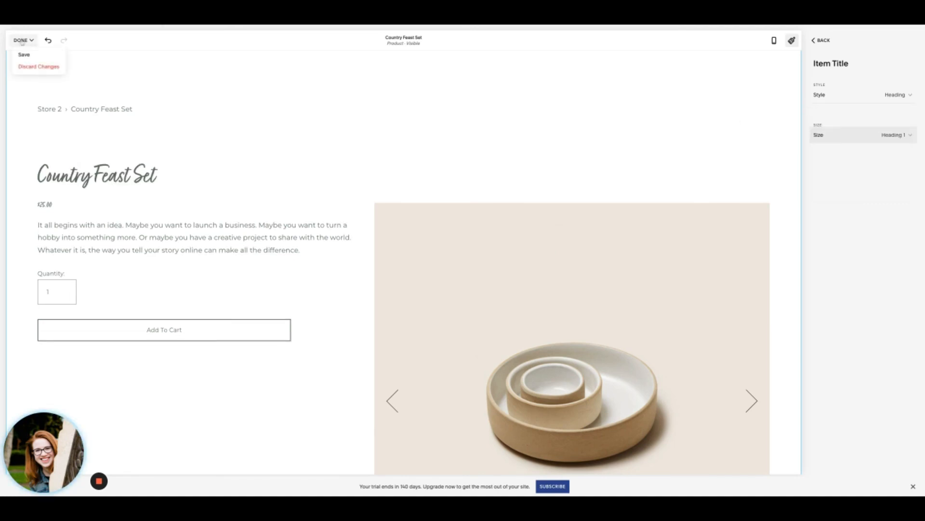